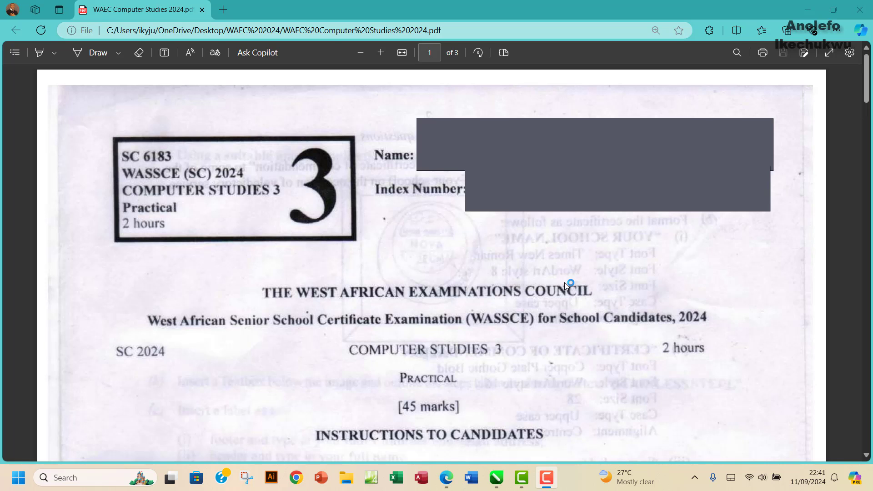
Step: Scroll the WAEC Computer Studies 2024 PDF down to page 3 and Figure 1
{"action": "scroll", "coordinate": [564, 282], "scroll_direction": "down", "scroll_amount": 10}
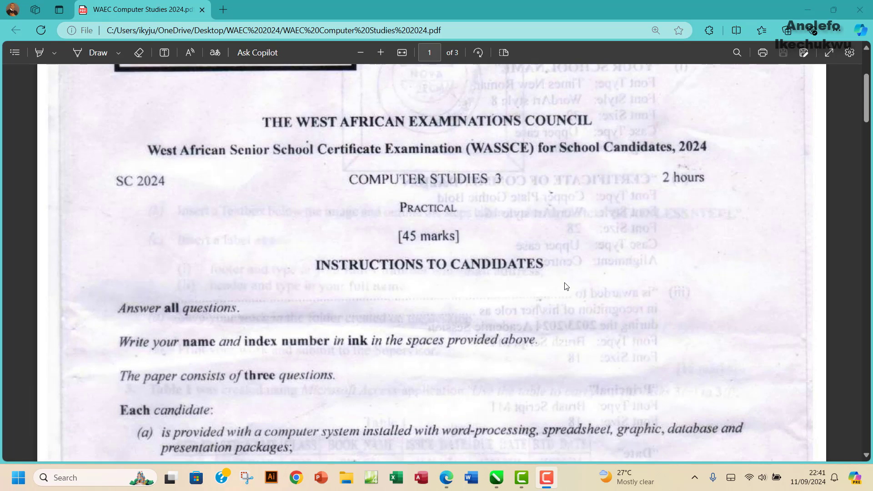
{"action": "scroll", "coordinate": [566, 285], "scroll_direction": "down", "scroll_amount": 15}
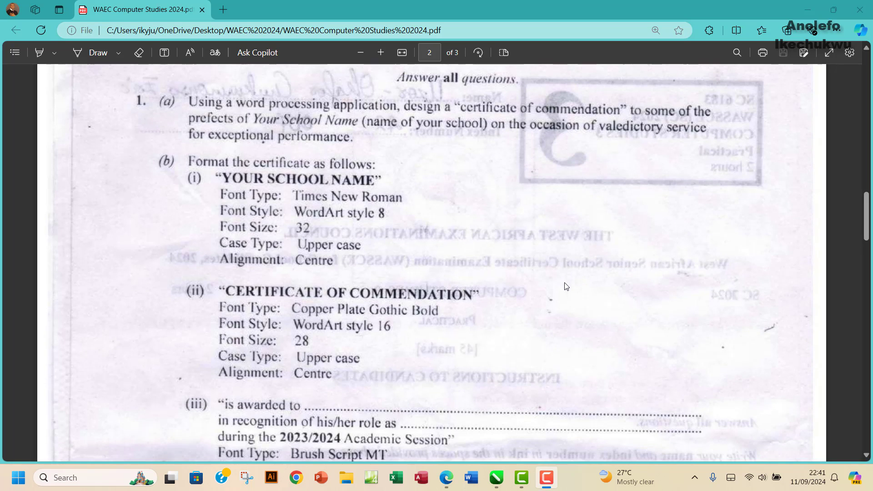
{"action": "scroll", "coordinate": [566, 287], "scroll_direction": "down", "scroll_amount": 12}
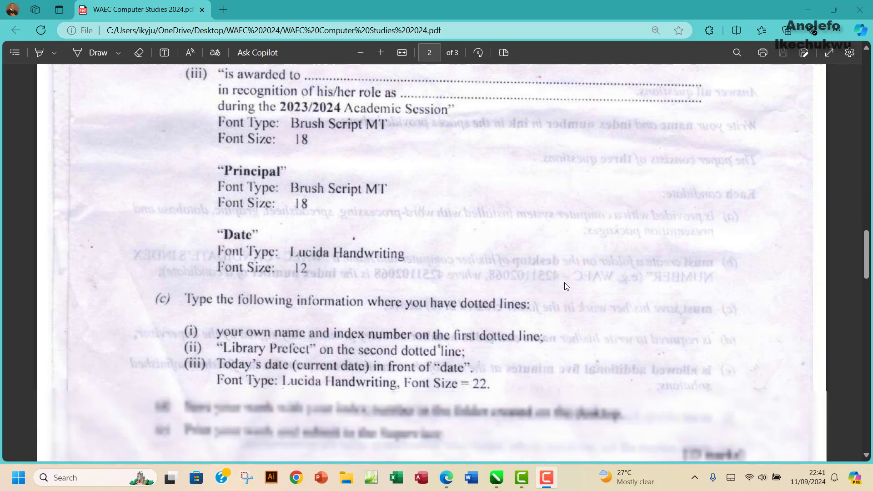
{"action": "scroll", "coordinate": [566, 286], "scroll_direction": "down", "scroll_amount": 15}
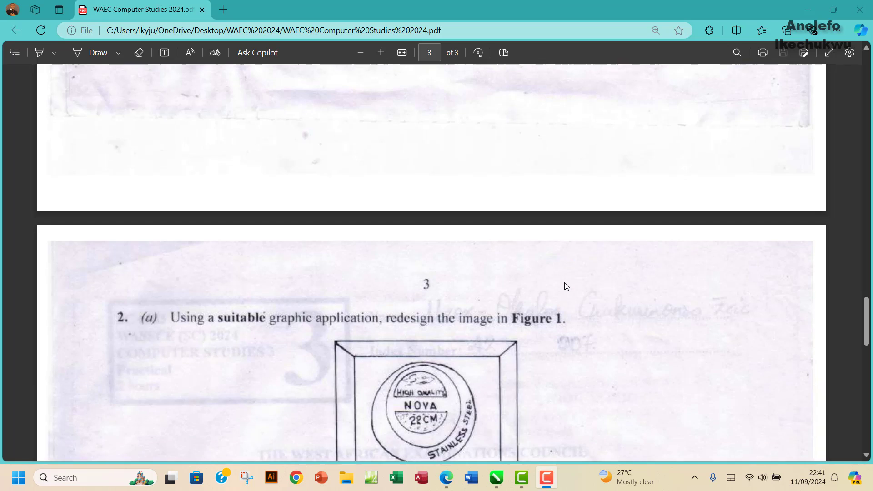
{"action": "scroll", "coordinate": [566, 285], "scroll_direction": "down", "scroll_amount": 2}
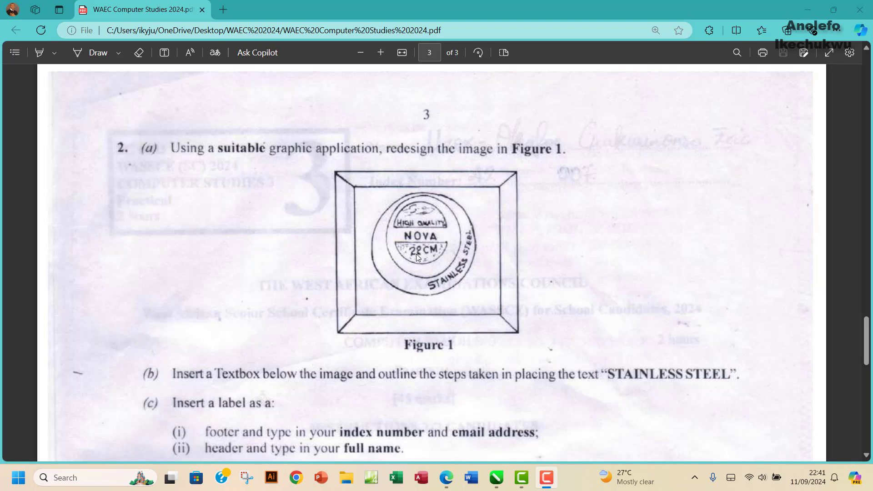
{"action": "scroll", "coordinate": [427, 250], "scroll_direction": "down", "scroll_amount": 1}
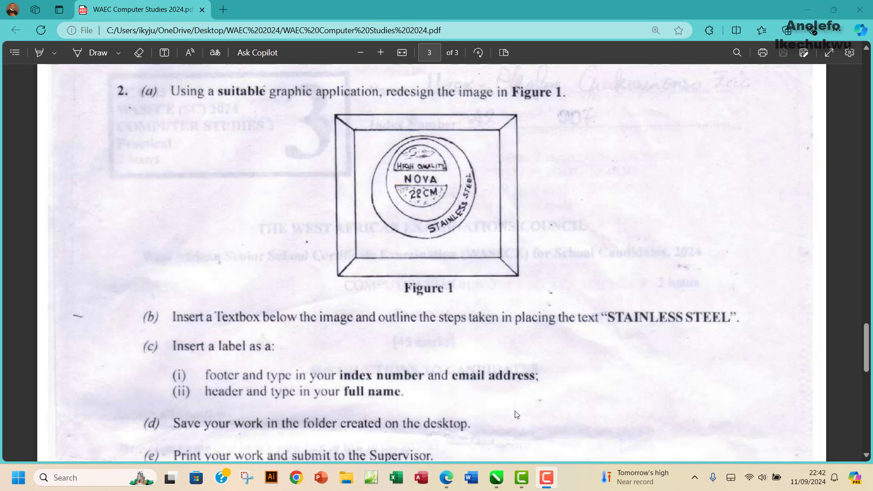
Step: Create a new A4 document, Untitled-1, with the CorelDRAW Default preset
{"action": "mouse_move", "coordinate": [497, 483]}
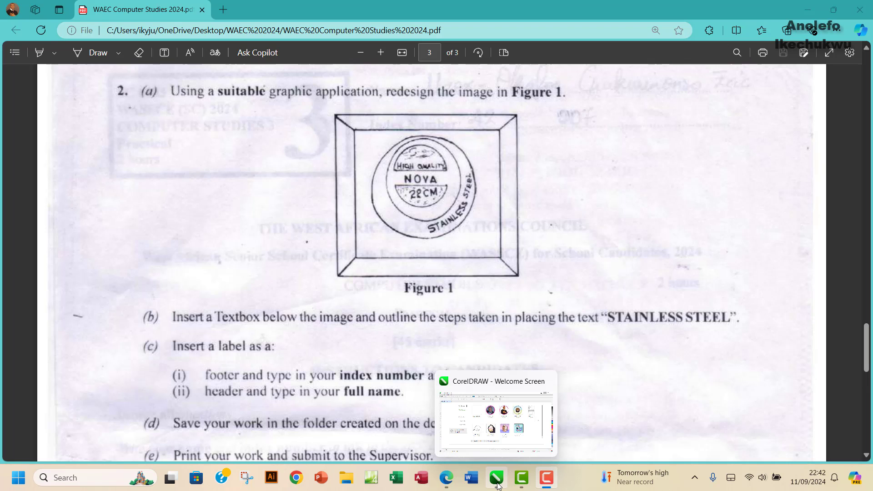
{"action": "left_click", "coordinate": [497, 482]}
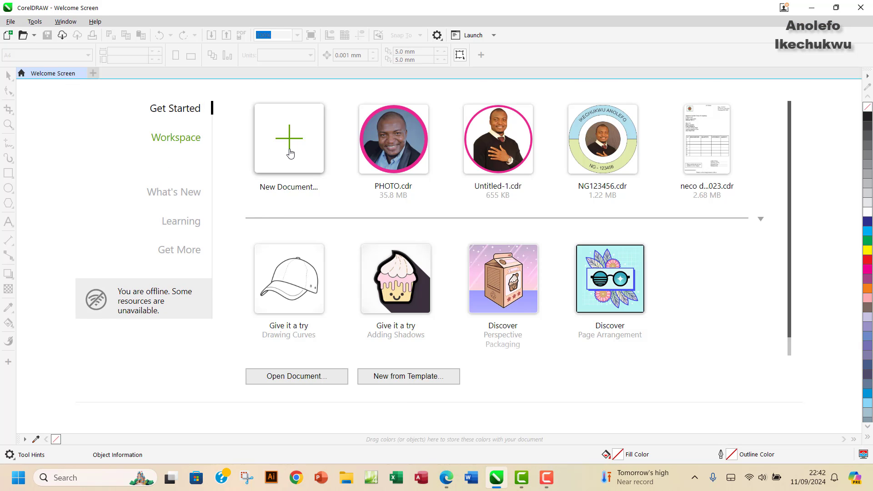
{"action": "left_click", "coordinate": [290, 153]}
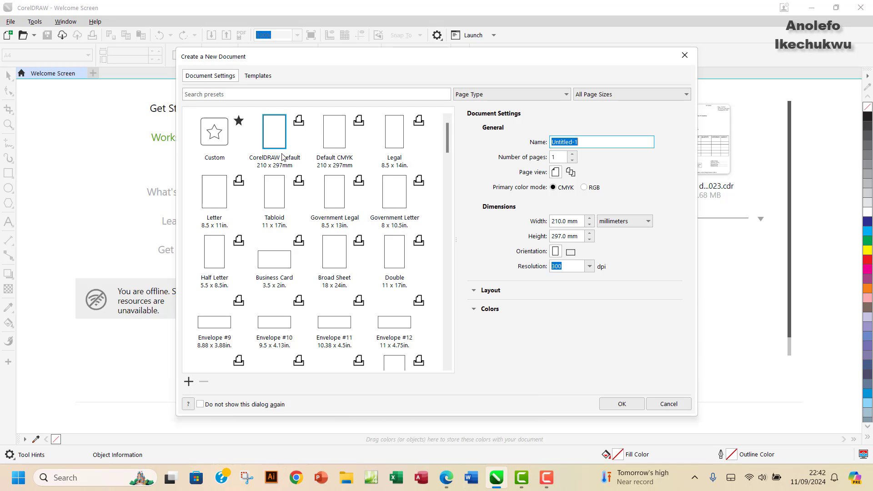
{"action": "left_click", "coordinate": [623, 402]}
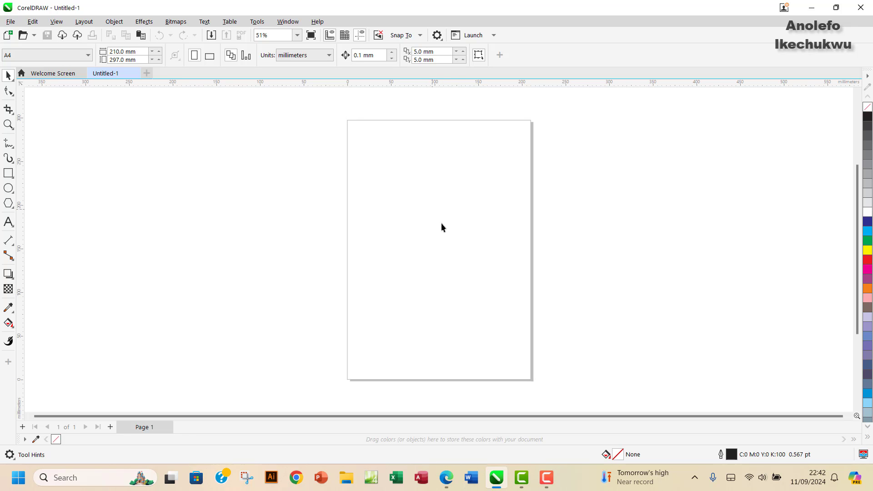
Step: Make the page A4 landscape, 297 × 210 mm, and zoom in on it
{"action": "left_click", "coordinate": [452, 482]}
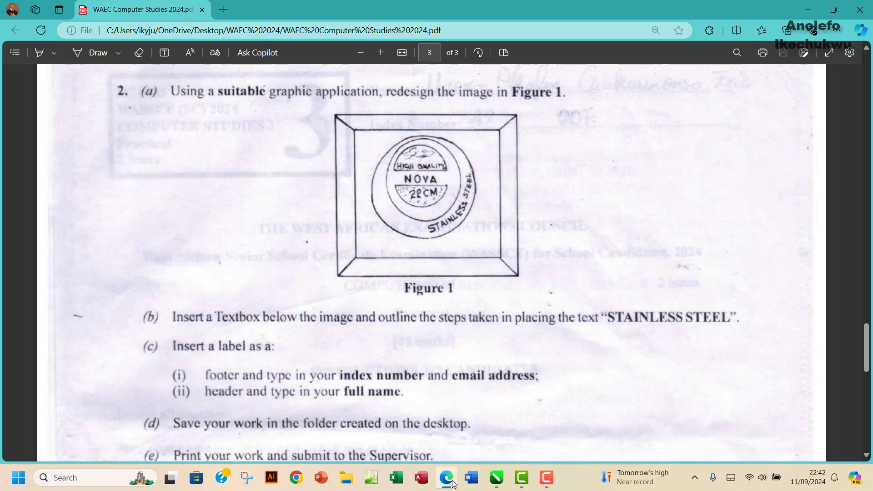
{"action": "left_click", "coordinate": [452, 482]}
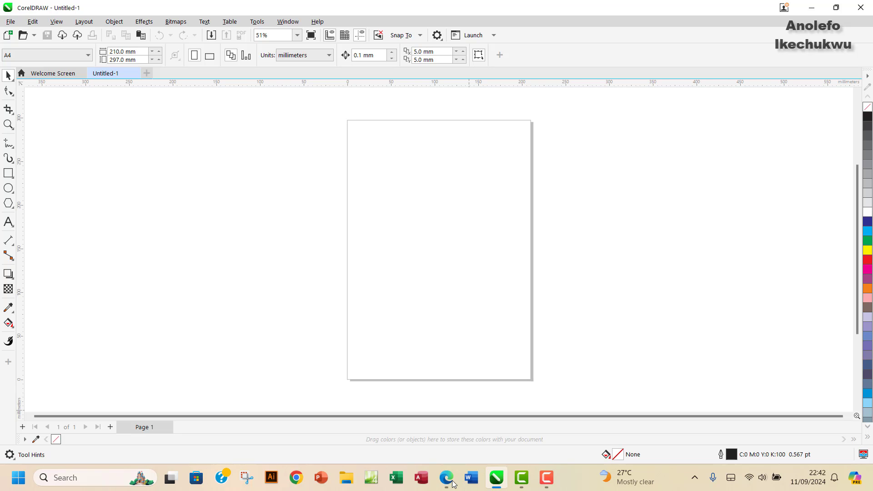
{"action": "left_click", "coordinate": [209, 56]}
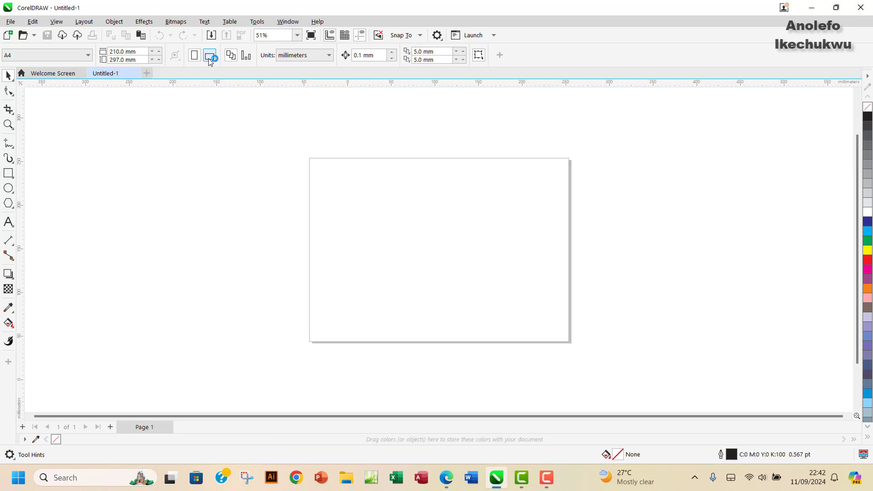
{"action": "scroll", "coordinate": [422, 264], "scroll_direction": "down", "scroll_amount": 1}
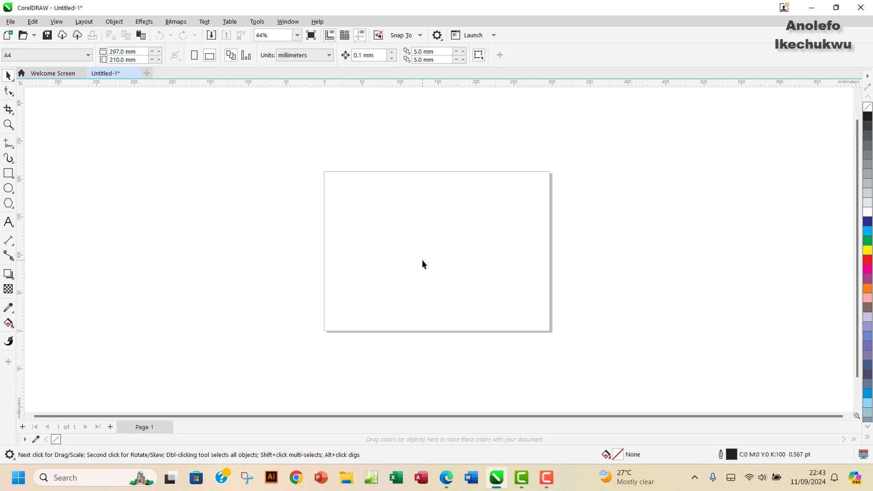
{"action": "scroll", "coordinate": [422, 264], "scroll_direction": "up", "scroll_amount": 2}
{"action": "scroll", "coordinate": [423, 264], "scroll_direction": "up", "scroll_amount": 1}
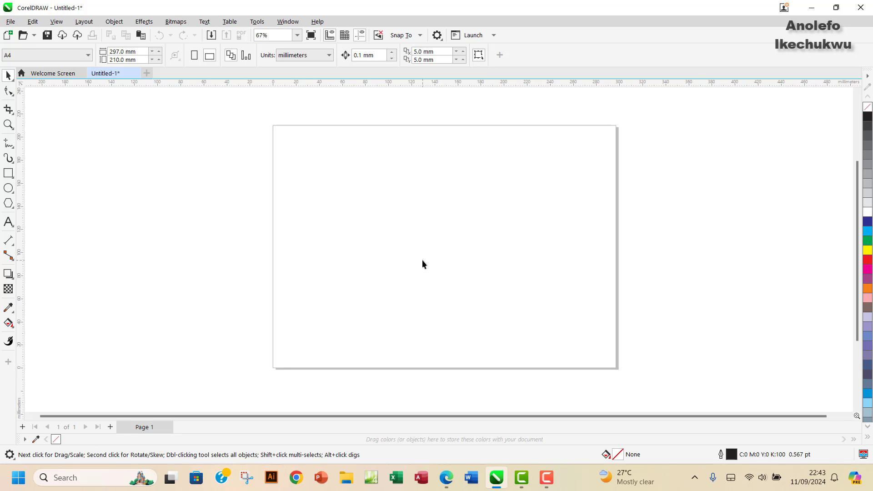
{"action": "scroll", "coordinate": [422, 260], "scroll_direction": "up", "scroll_amount": 1}
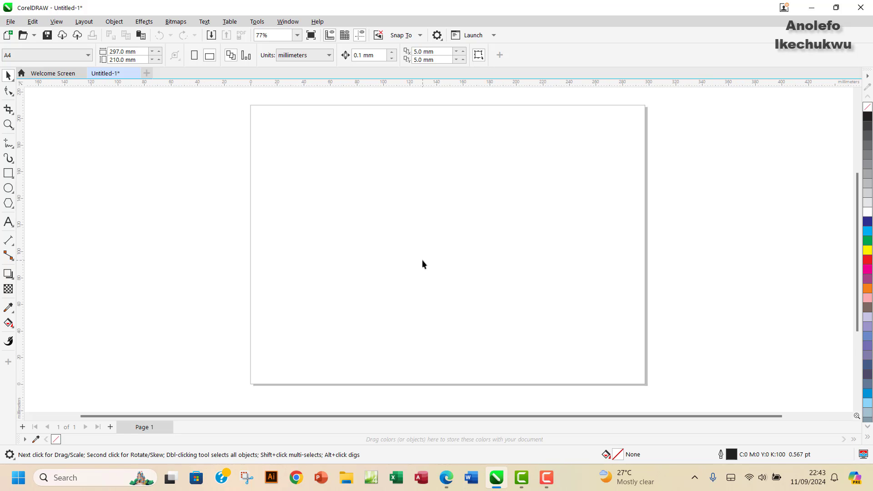
{"action": "left_click", "coordinate": [447, 479]}
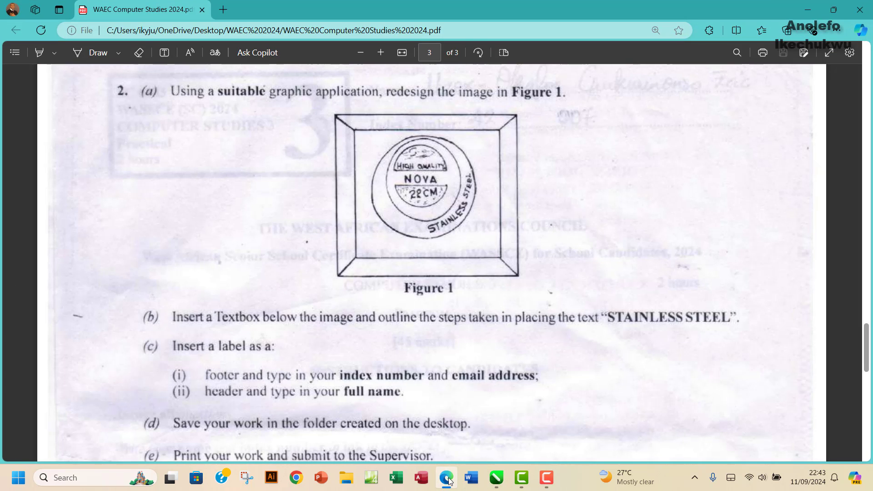
{"action": "left_click", "coordinate": [447, 479]}
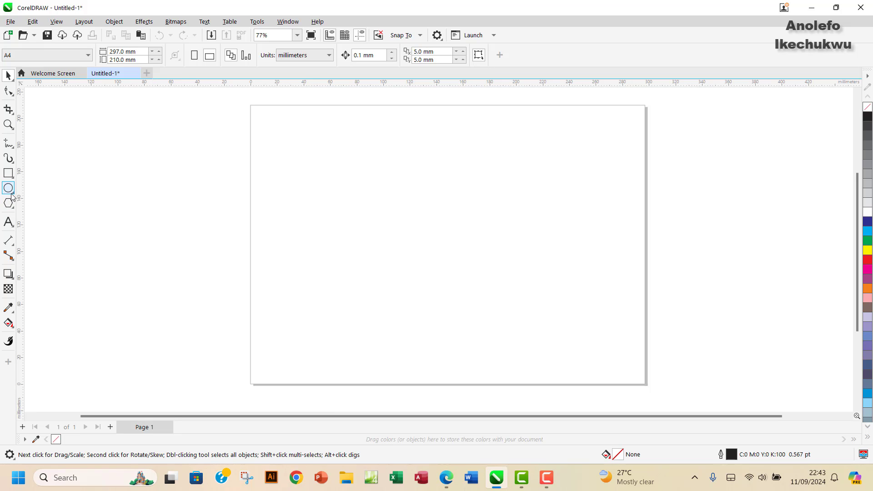
Step: Draw a small circle near the top centre of the page with the Ellipse tool
{"action": "left_click", "coordinate": [13, 196]}
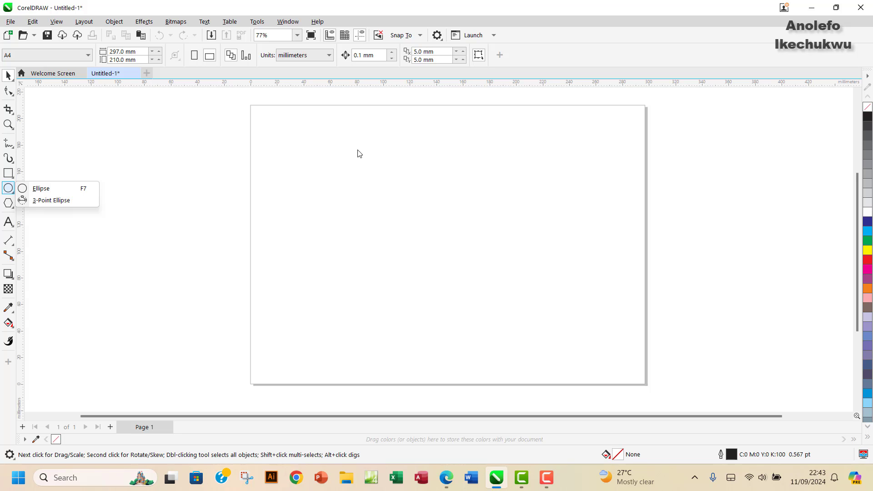
{"action": "left_click", "coordinate": [46, 188]}
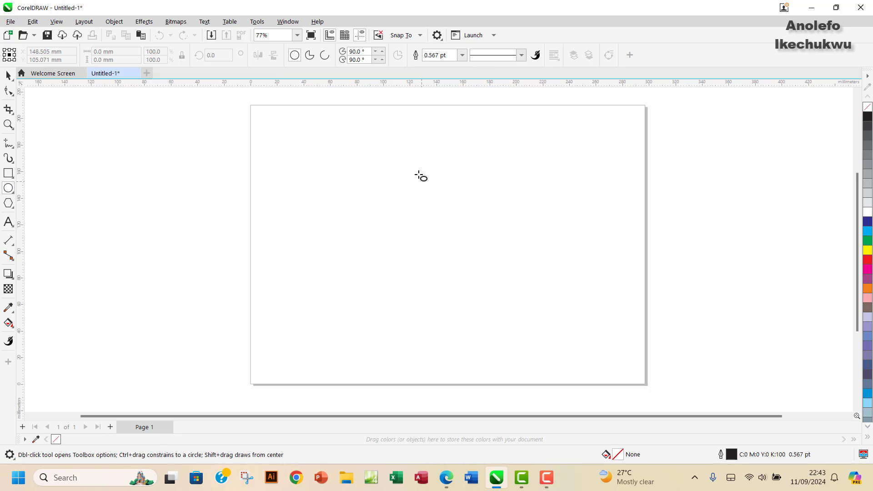
{"action": "left_click_drag", "start_coordinate": [392, 150], "coordinate": [476, 249]}
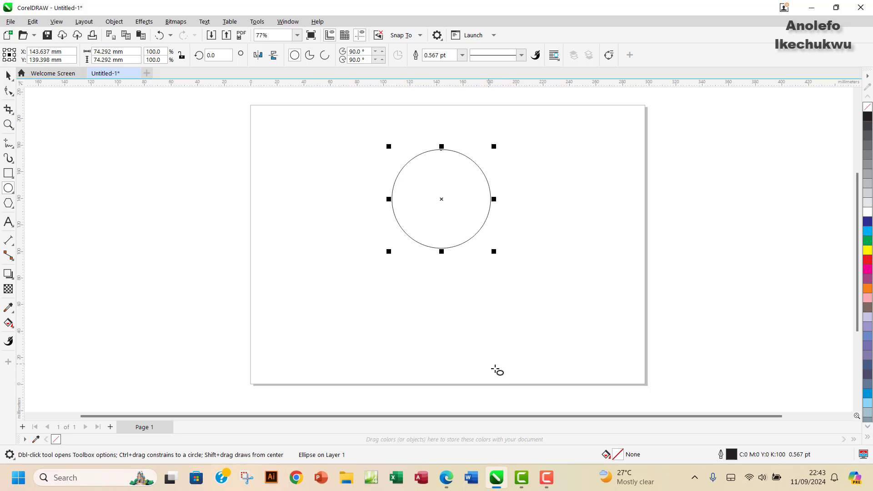
{"action": "left_click", "coordinate": [446, 482]}
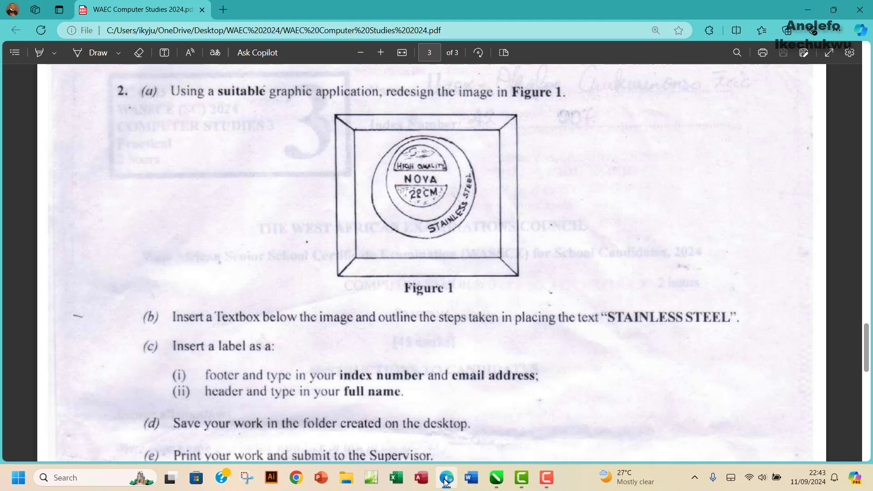
{"action": "left_click", "coordinate": [446, 482]}
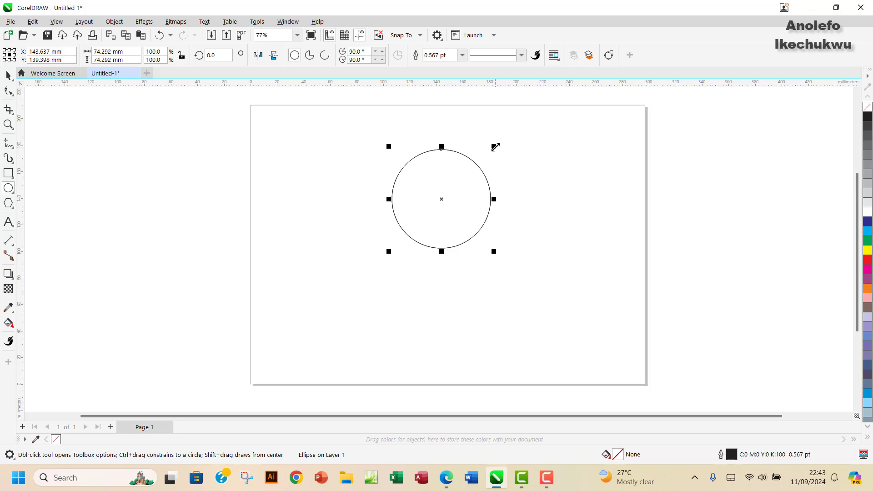
Step: Make an enlarged copy of about 99.6 mm around it and move it slightly down
{"action": "left_click_drag", "start_coordinate": [495, 147], "coordinate": [567, 131]}
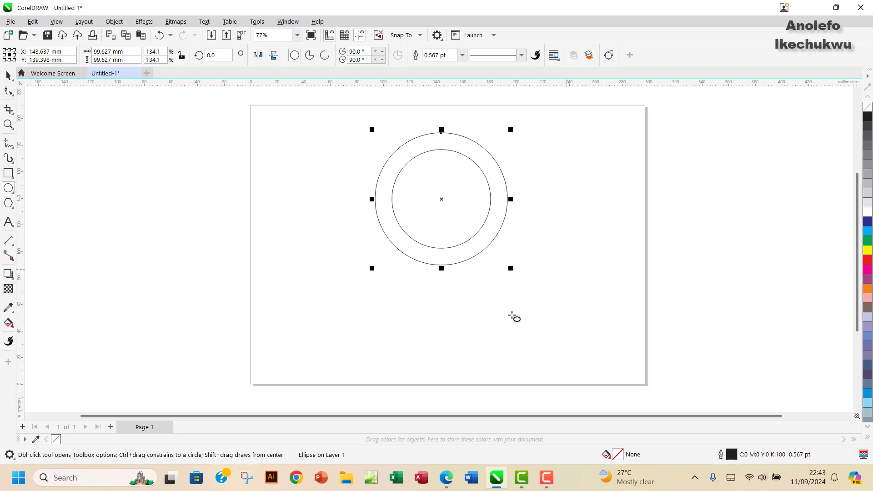
{"action": "left_click", "coordinate": [448, 483]}
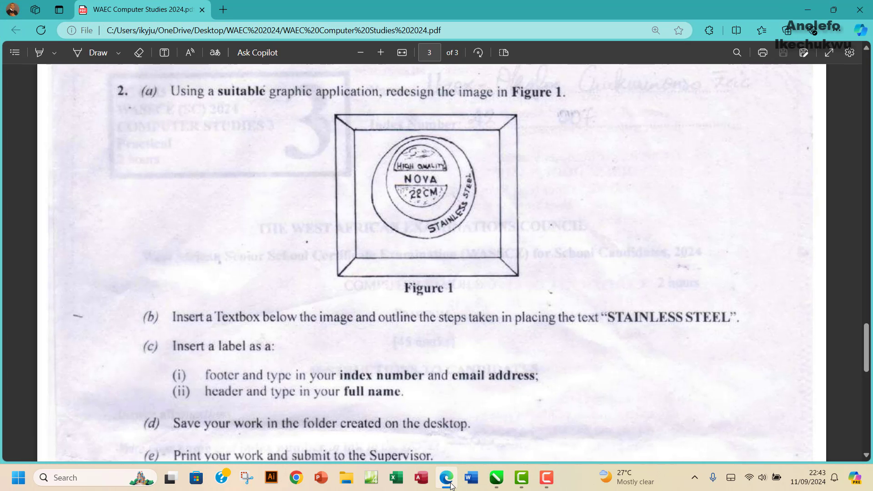
{"action": "left_click", "coordinate": [449, 482]}
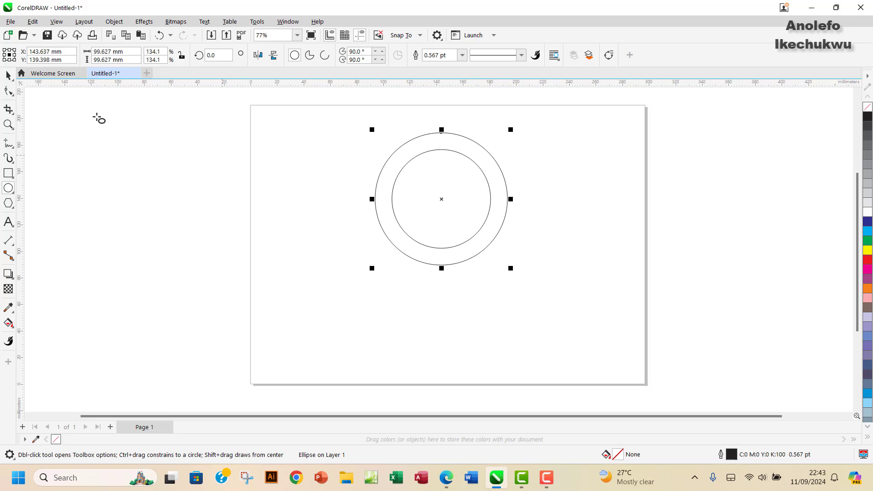
{"action": "left_click", "coordinate": [8, 75]}
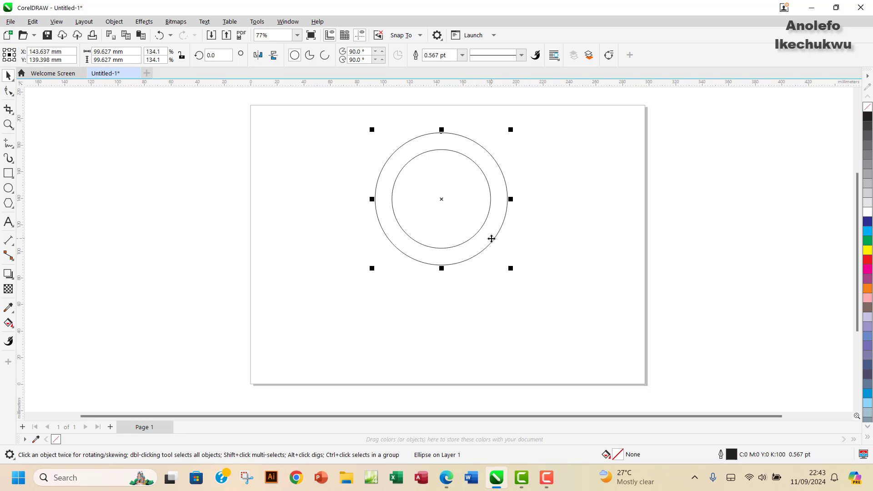
{"action": "left_click_drag", "start_coordinate": [491, 238], "coordinate": [516, 267]}
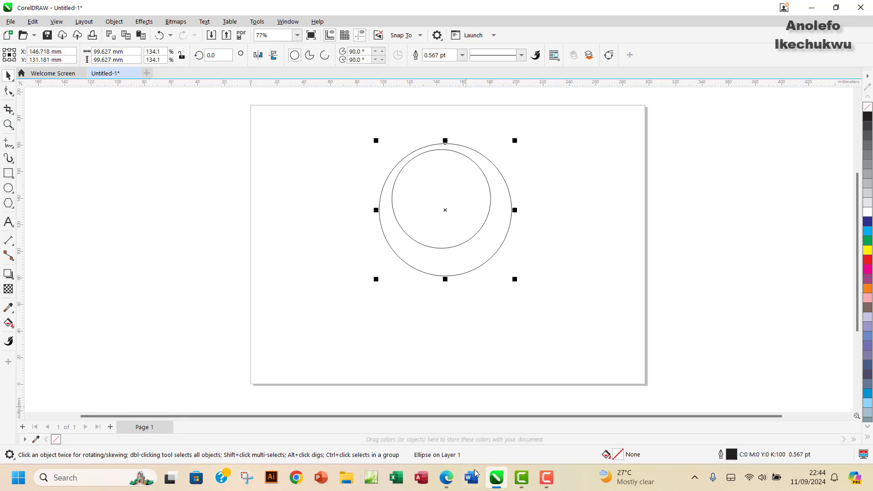
{"action": "left_click", "coordinate": [445, 484]}
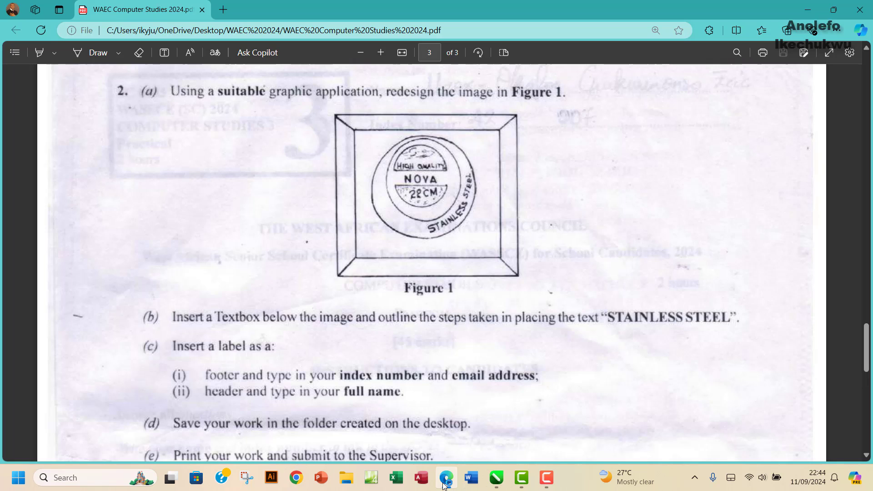
{"action": "left_click", "coordinate": [445, 484]}
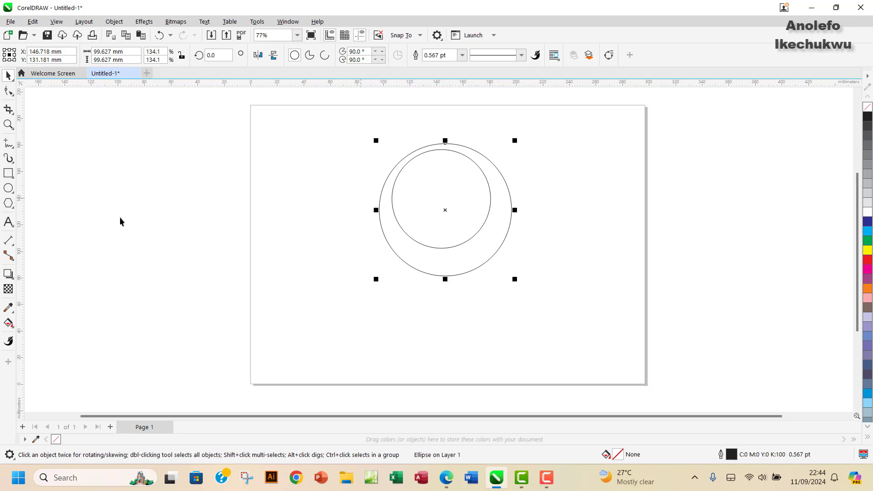
Step: Draw a new small circle and move it up to the inner circle's top
{"action": "left_click", "coordinate": [9, 188]}
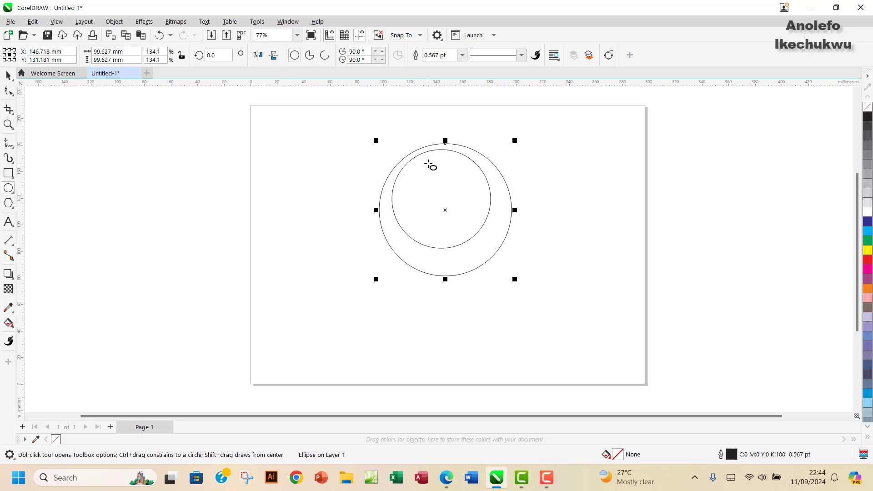
{"action": "left_click_drag", "start_coordinate": [429, 162], "coordinate": [469, 218]}
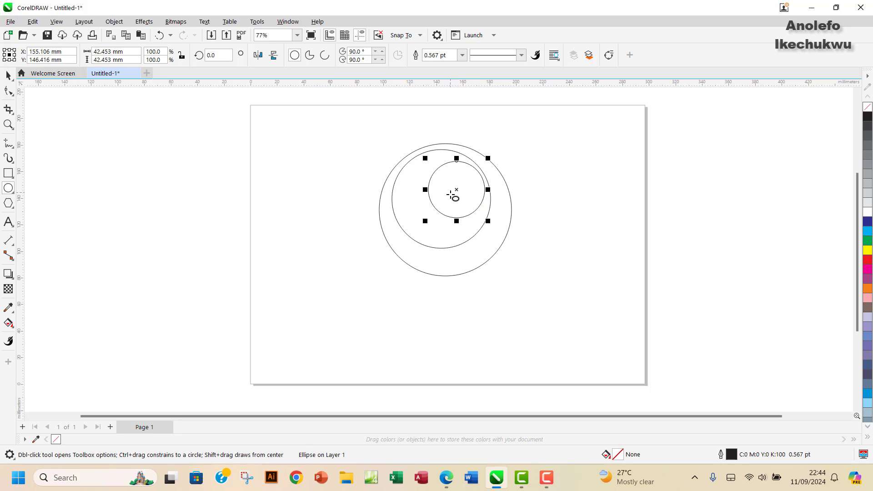
{"action": "left_click", "coordinate": [9, 75]}
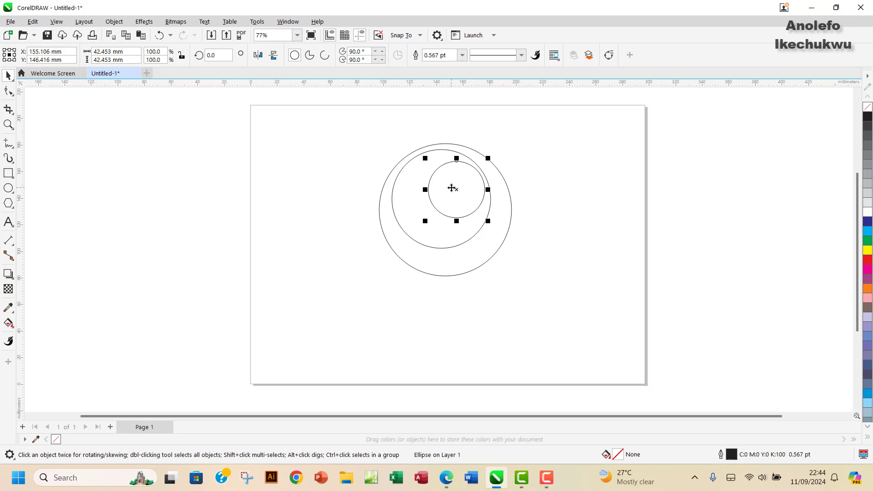
{"action": "left_click_drag", "start_coordinate": [452, 188], "coordinate": [437, 184]}
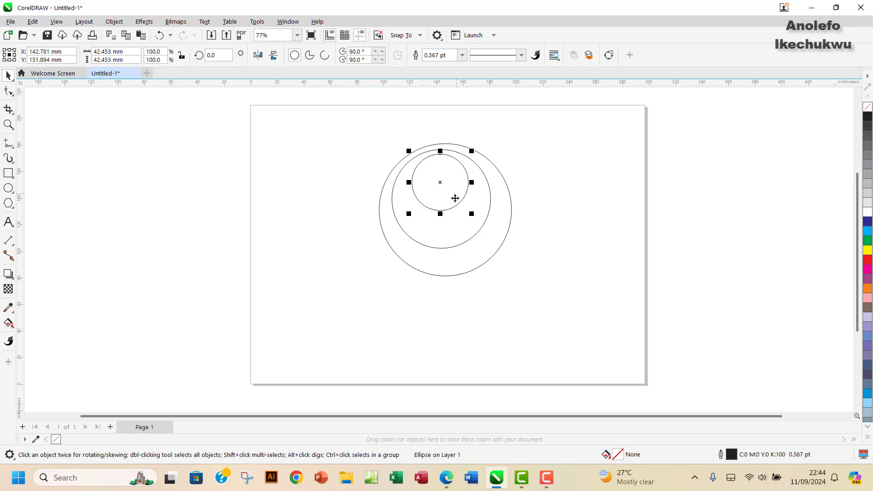
Step: Turn the small circle into a 0° to 180° pie, a flat-bottomed half-circle
{"action": "left_click", "coordinate": [312, 57]}
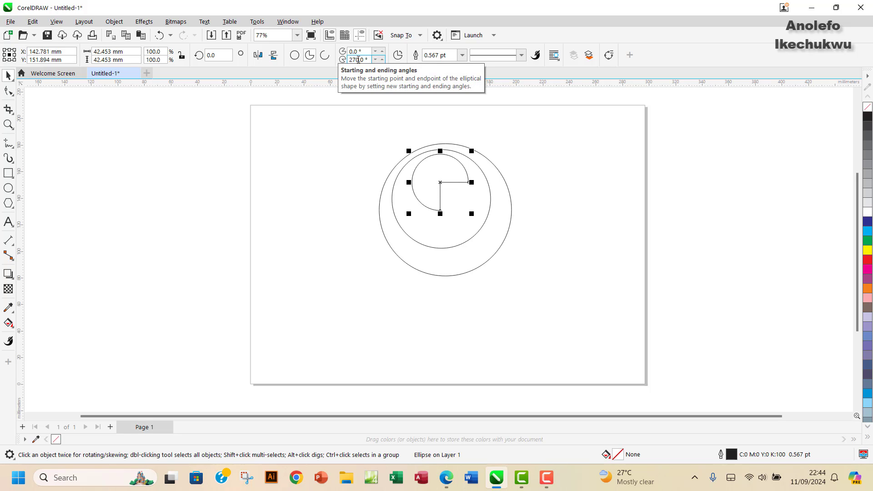
{"action": "left_click_drag", "start_coordinate": [355, 59], "coordinate": [344, 62]}
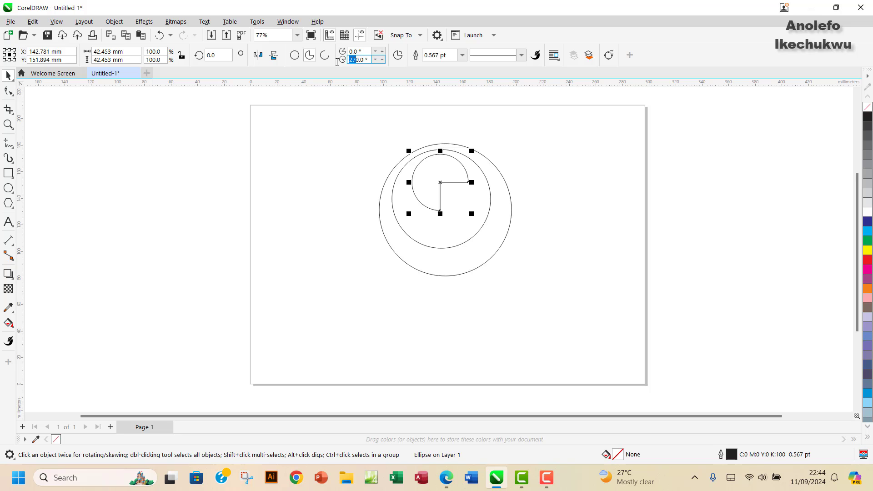
{"action": "type", "text": "18"}
{"action": "key", "text": "Return"}
{"action": "left_click", "coordinate": [541, 195]}
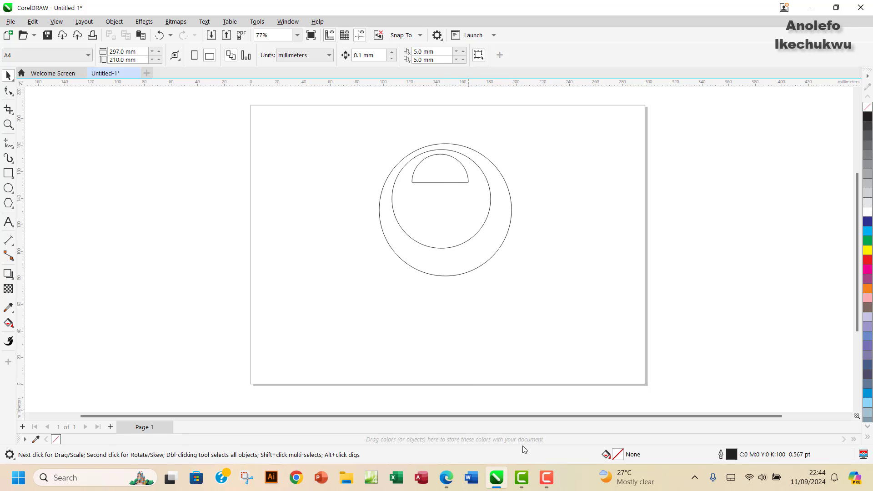
Step: Place a copy of the half-circle below the original
{"action": "left_click", "coordinate": [447, 478]}
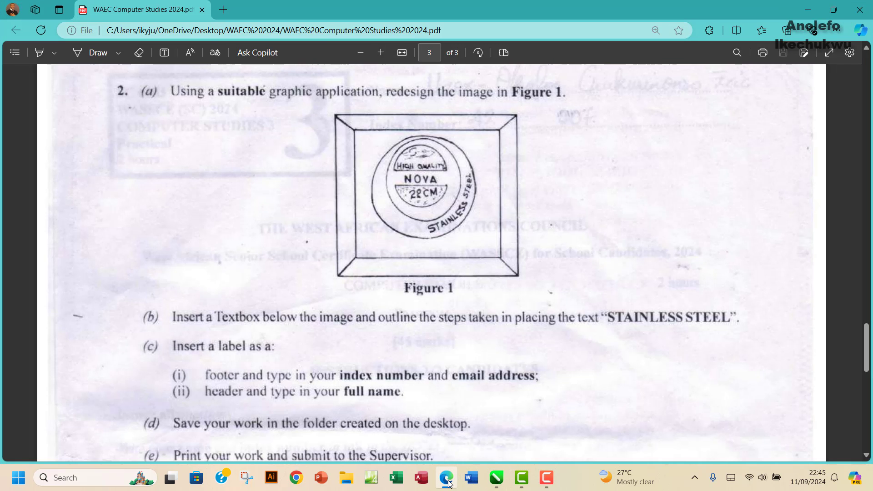
{"action": "left_click", "coordinate": [448, 479]}
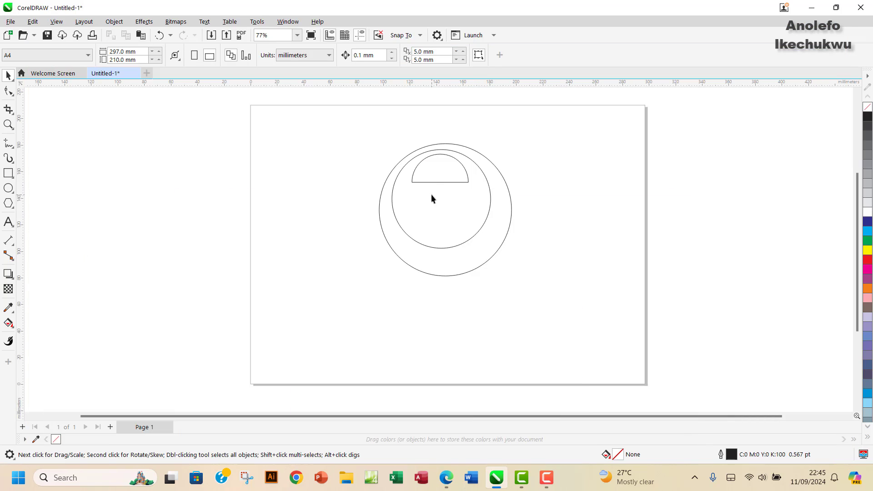
{"action": "left_click", "coordinate": [434, 182]}
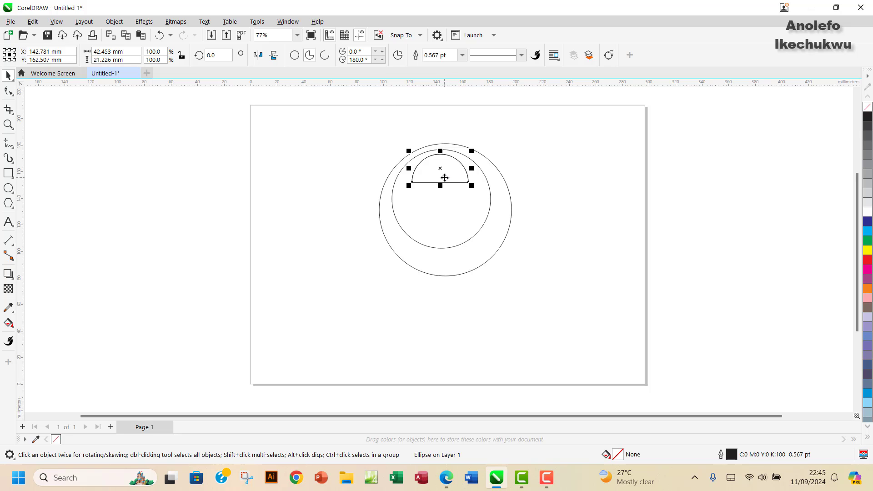
{"action": "left_click_drag", "start_coordinate": [443, 180], "coordinate": [446, 182]}
{"action": "key", "text": "ctrl+z"}
{"action": "left_click", "coordinate": [440, 178]}
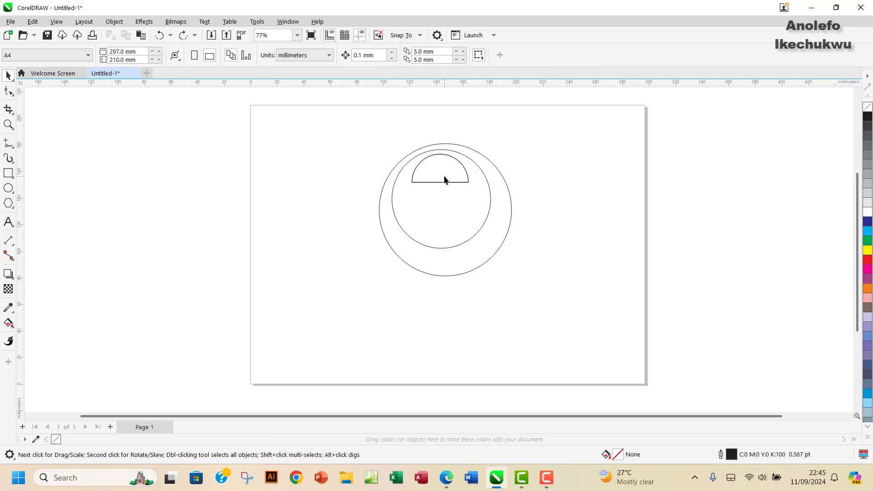
{"action": "left_click", "coordinate": [449, 182]}
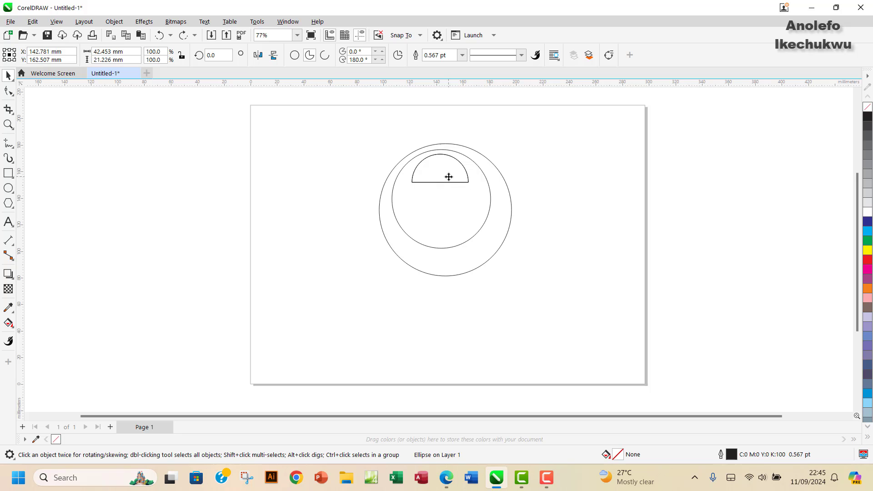
{"action": "left_click_drag", "start_coordinate": [449, 182], "coordinate": [447, 214]}
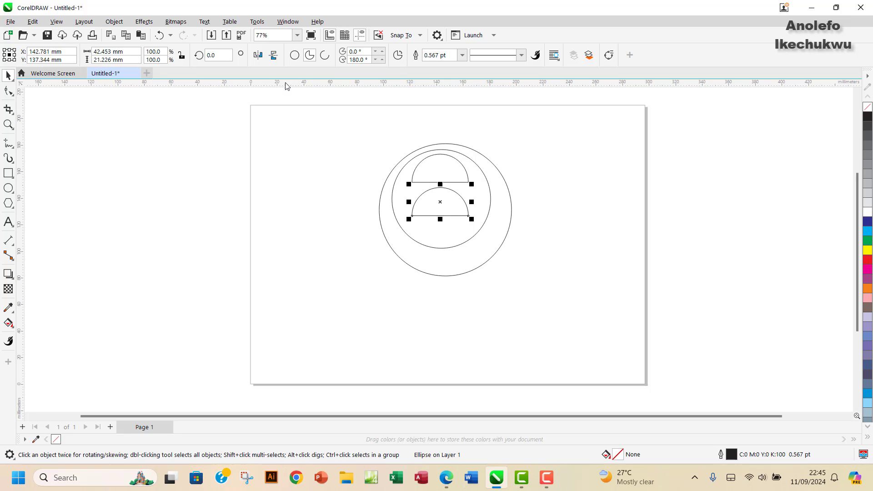
Step: Mirror the copy vertically so its flat edge is on top, positioned below the first
{"action": "left_click", "coordinate": [274, 55]}
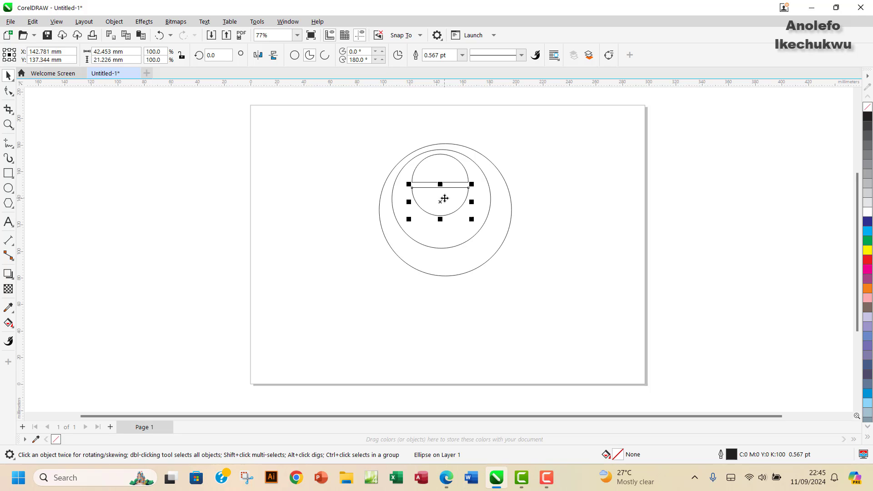
{"action": "left_click_drag", "start_coordinate": [445, 202], "coordinate": [446, 206]}
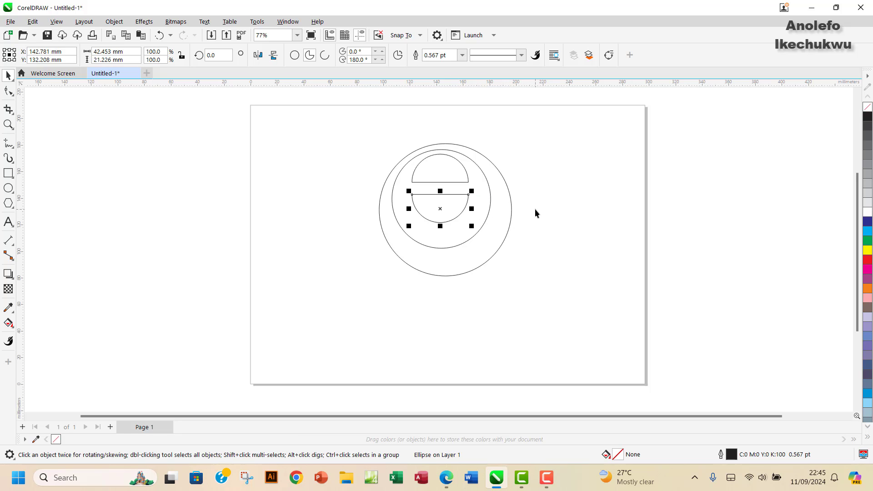
{"action": "scroll", "coordinate": [535, 210], "scroll_direction": "up", "scroll_amount": 3}
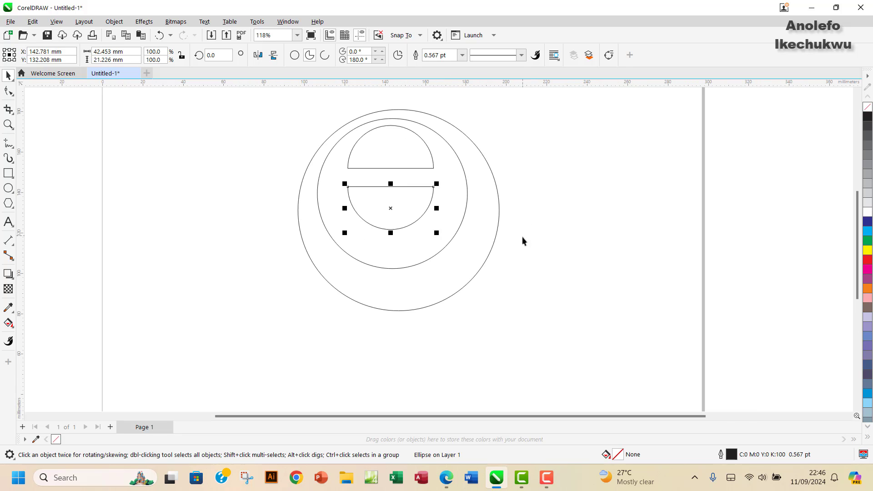
{"action": "left_click_drag", "start_coordinate": [679, 416], "coordinate": [643, 425]}
{"action": "scroll", "coordinate": [599, 329], "scroll_direction": "up", "scroll_amount": 1}
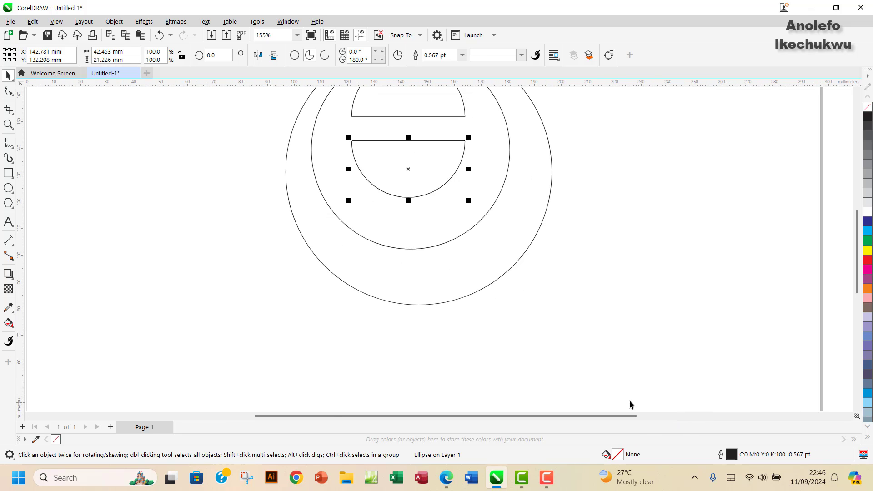
{"action": "scroll", "coordinate": [760, 279], "scroll_direction": "up", "scroll_amount": 1}
{"action": "scroll", "coordinate": [760, 279], "scroll_direction": "down", "scroll_amount": 2}
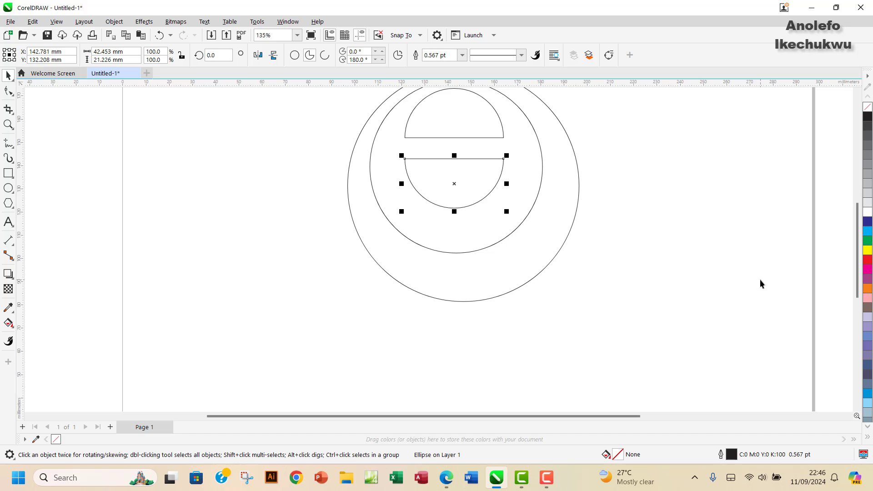
{"action": "mouse_move", "coordinate": [858, 251]}
{"action": "left_mouse_down"}
{"action": "mouse_move", "coordinate": [852, 232]}
{"action": "mouse_move", "coordinate": [857, 238]}
{"action": "left_mouse_up"}
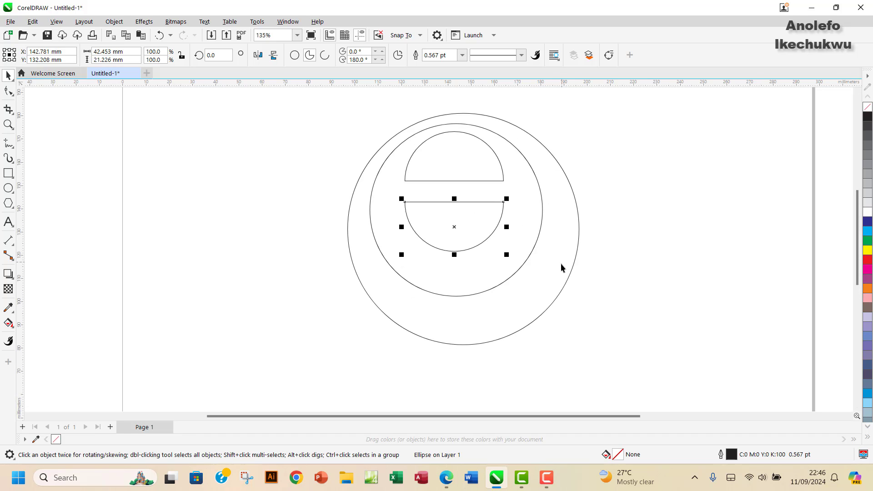
{"action": "left_click", "coordinate": [446, 478]}
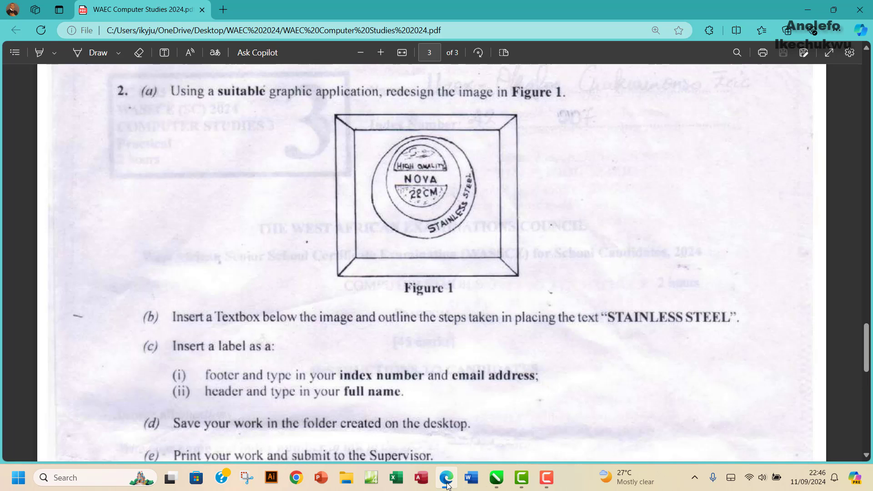
{"action": "left_click", "coordinate": [448, 482]}
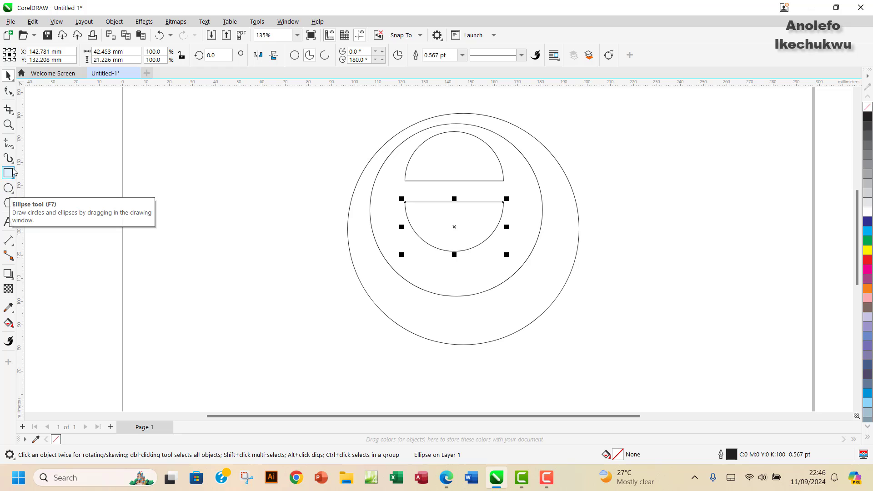
Step: Add the text 'HIGH QUALITY' to the left of the circles
{"action": "left_click", "coordinate": [8, 223]}
{"action": "left_click", "coordinate": [171, 239]}
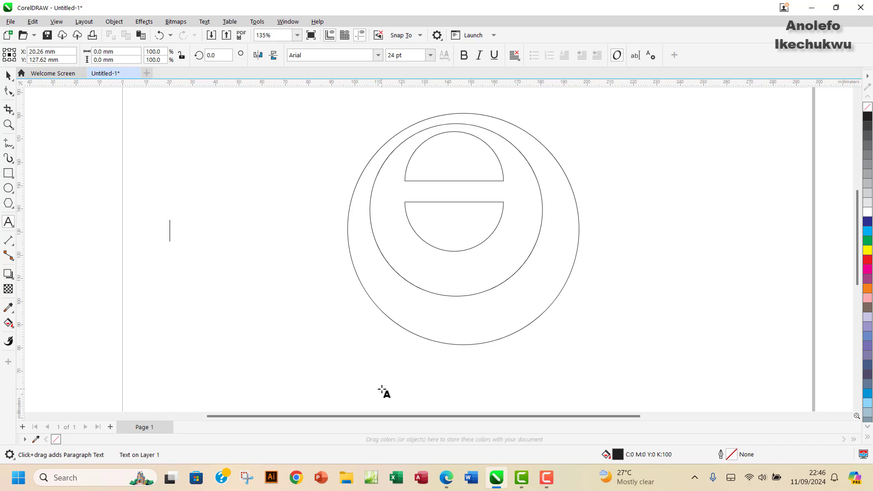
{"action": "type", "text": "HIGH"}
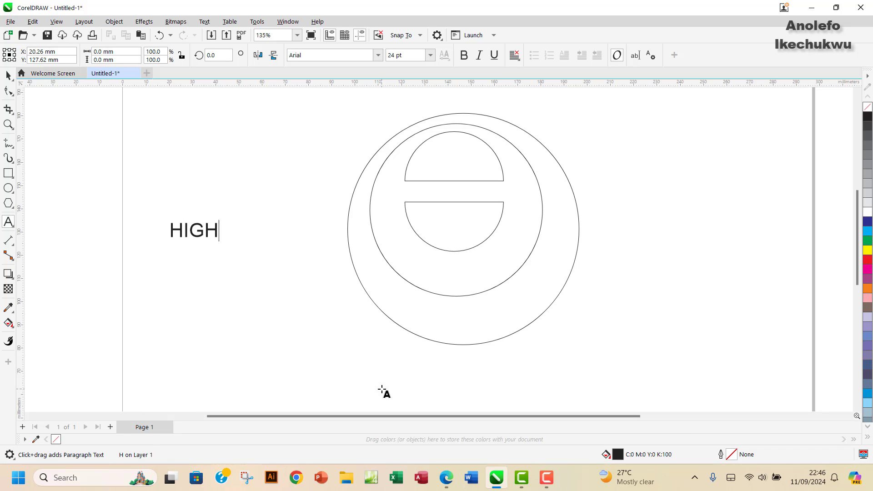
{"action": "type", "text": " QUALITY"}
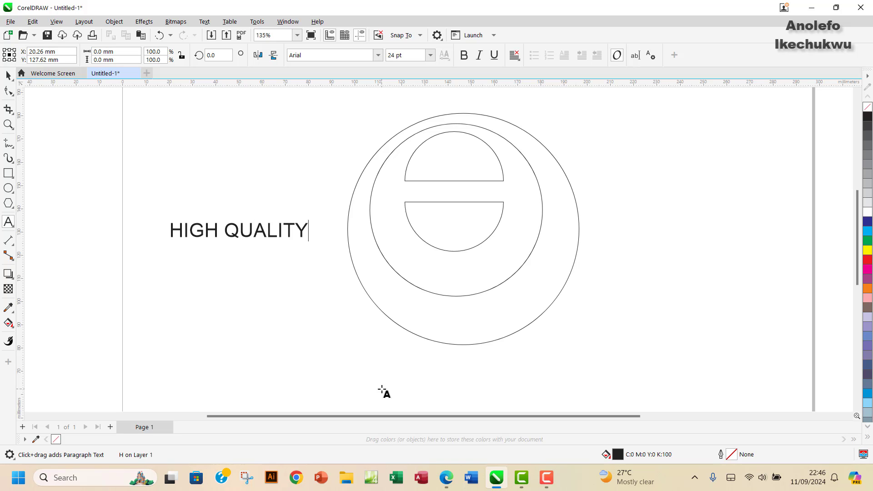
{"action": "left_click", "coordinate": [447, 480]}
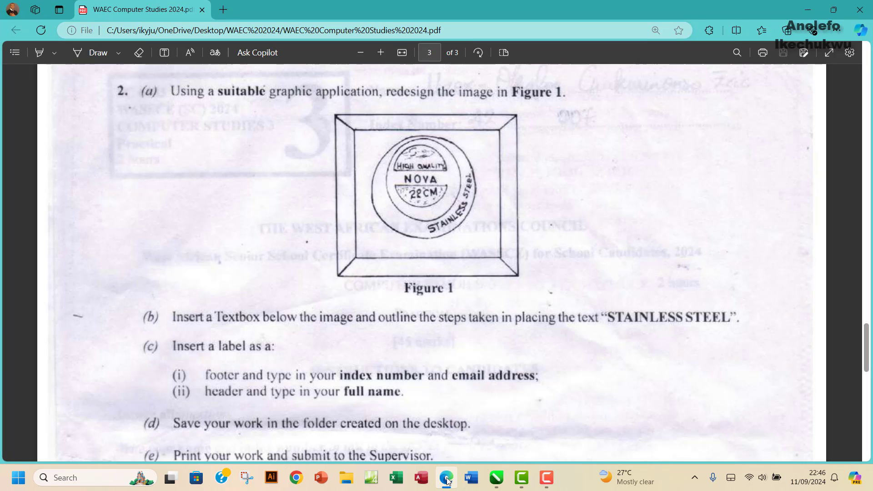
{"action": "left_click", "coordinate": [448, 480]}
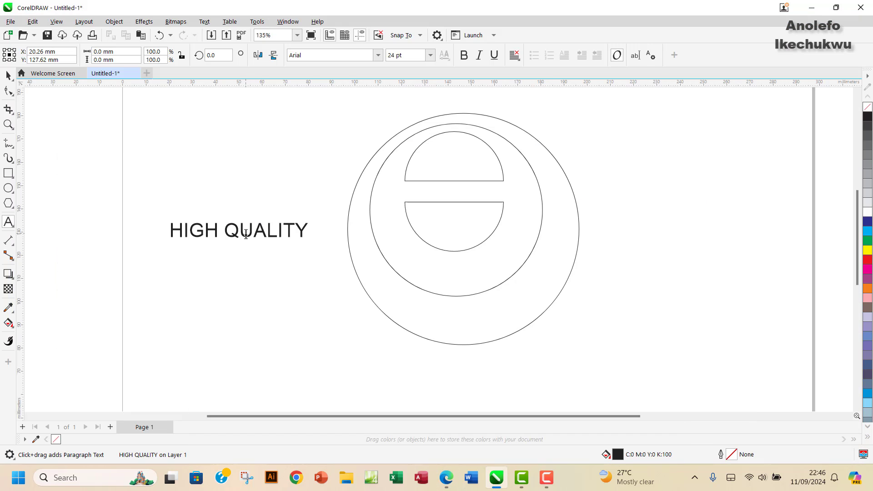
Step: Scale HIGH QUALITY to about 13.4 pt and move it into the upper half-circle
{"action": "left_click", "coordinate": [232, 233]}
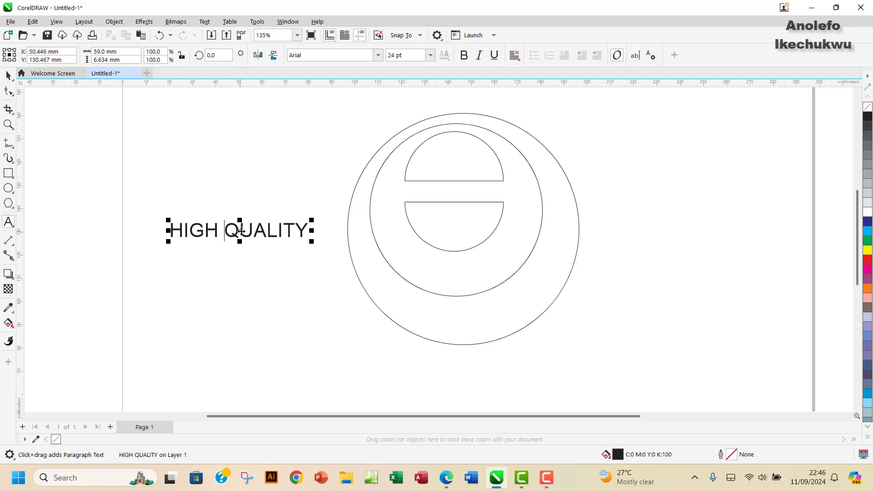
{"action": "left_click_drag", "start_coordinate": [313, 219], "coordinate": [497, 163]}
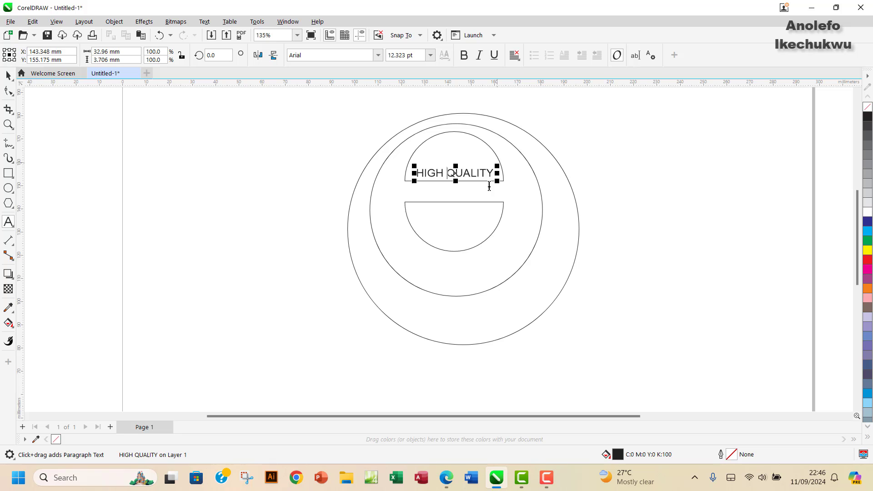
{"action": "left_click", "coordinate": [447, 480]}
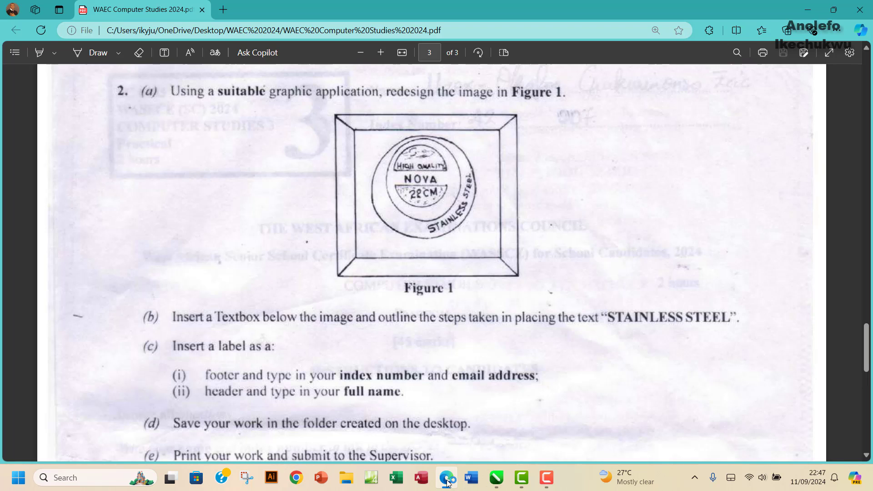
{"action": "left_click", "coordinate": [448, 480]}
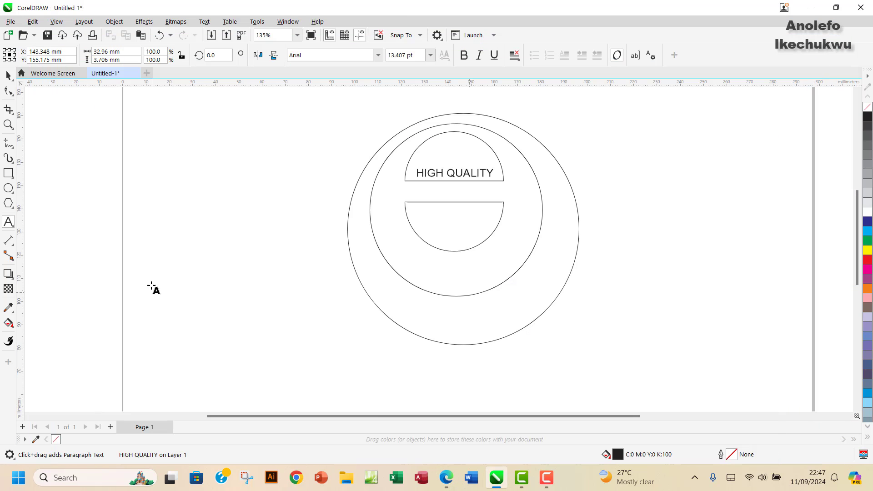
Step: Add a text object reading '22 CM' to the left of the circles
{"action": "left_click", "coordinate": [178, 254]}
{"action": "type", "text": "22"}
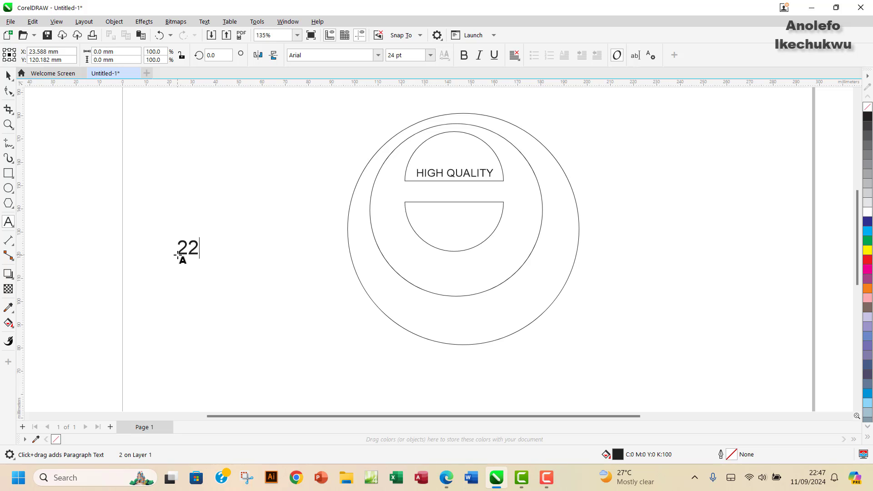
{"action": "type", "text": " CM"}
{"action": "key", "text": "Escape"}
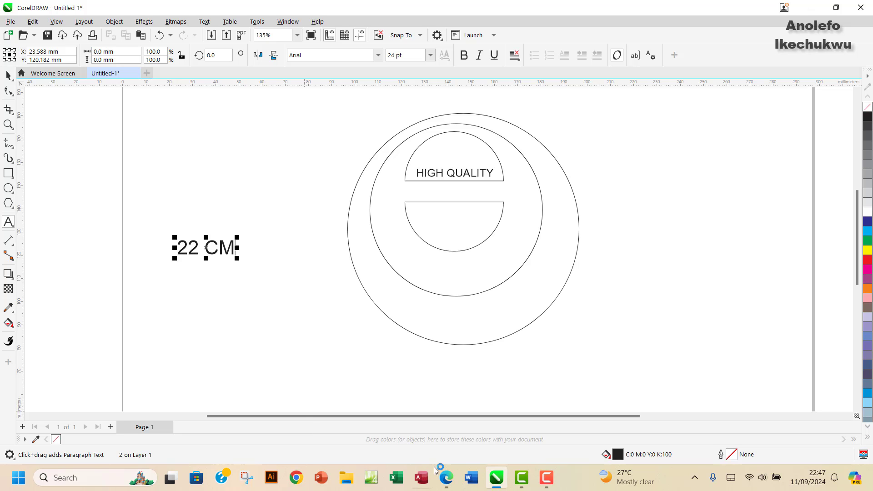
{"action": "left_click", "coordinate": [445, 477]}
{"action": "left_click", "coordinate": [445, 478]}
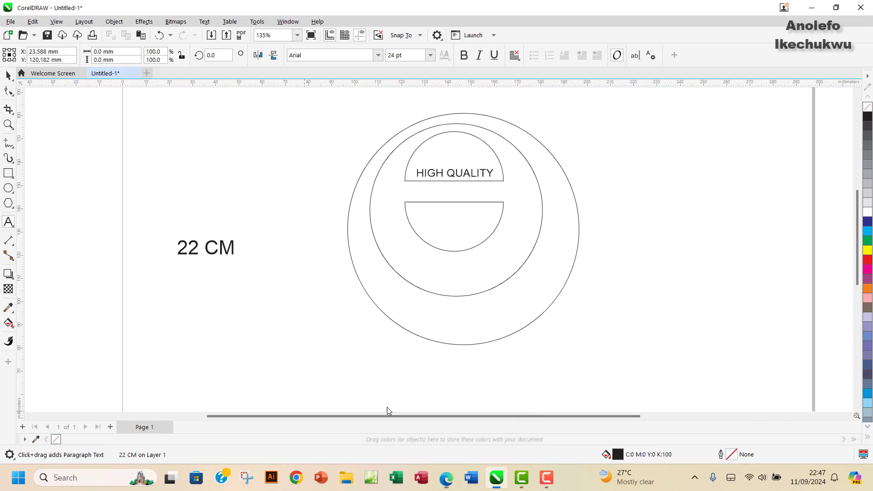
Step: Move the 22 CM text into the lower semicircle
{"action": "left_click", "coordinate": [186, 249]}
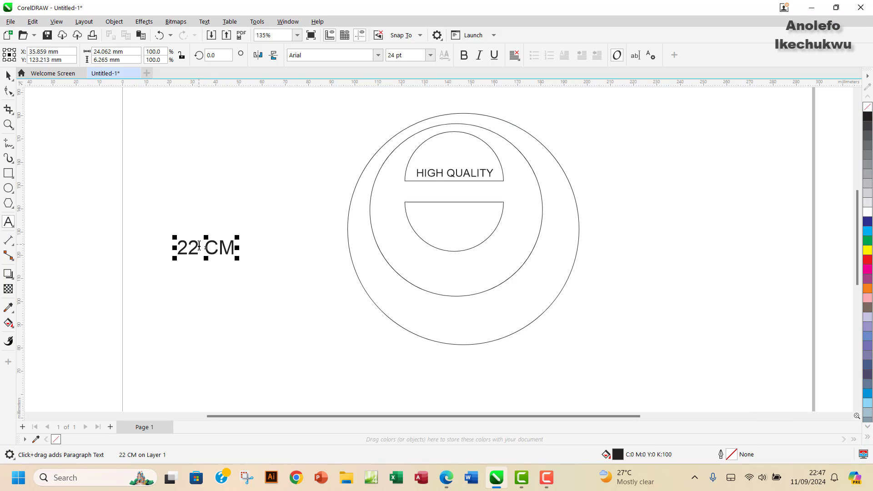
{"action": "left_click_drag", "start_coordinate": [206, 246], "coordinate": [455, 220]}
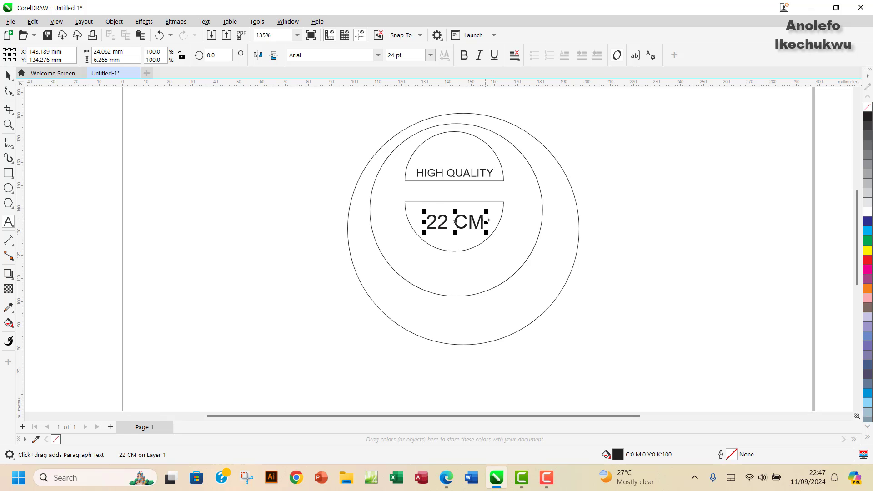
{"action": "left_click", "coordinate": [445, 485]}
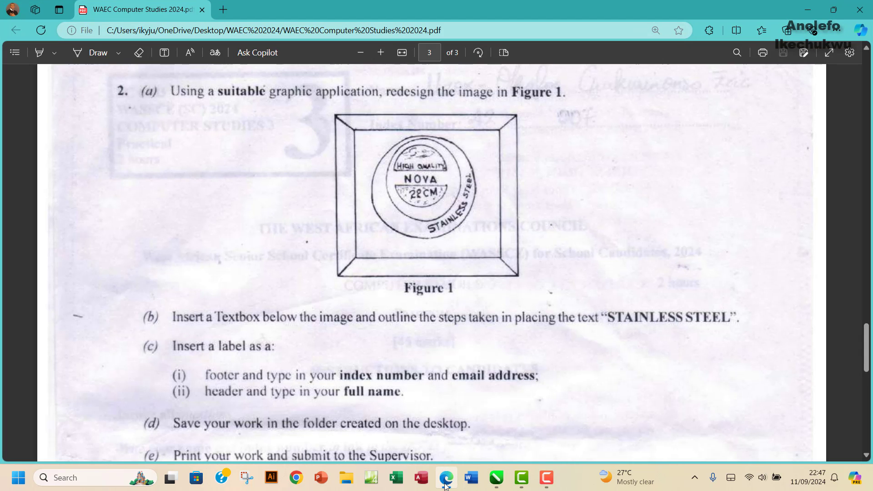
{"action": "left_click", "coordinate": [445, 485]}
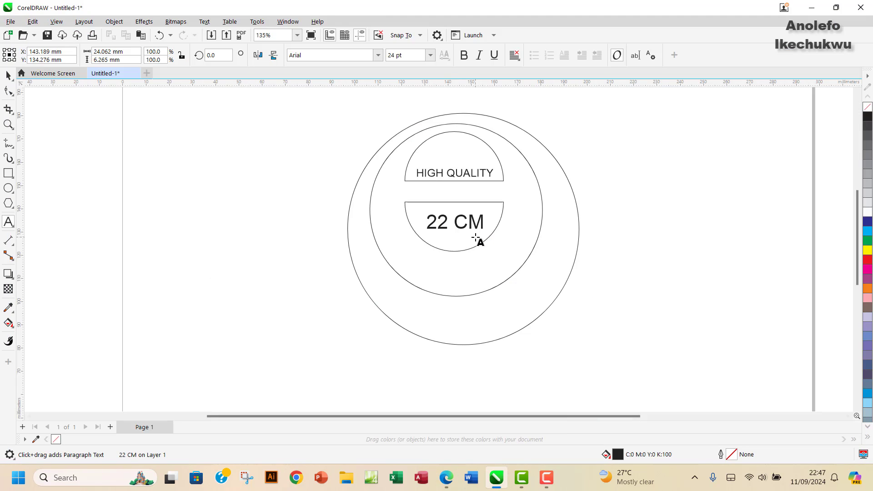
Step: Remove the space so the label reads 22CM and select all its characters
{"action": "left_click", "coordinate": [457, 221]}
{"action": "key", "text": "BackSpace"}
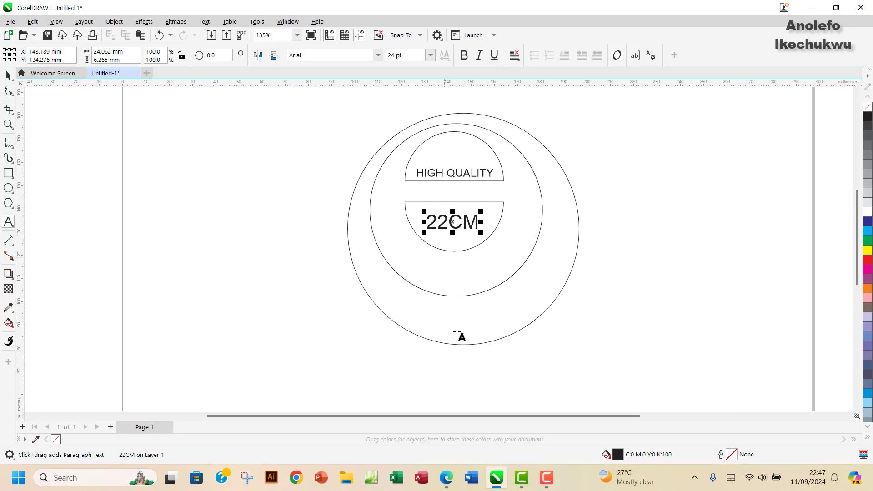
{"action": "left_click", "coordinate": [447, 483]}
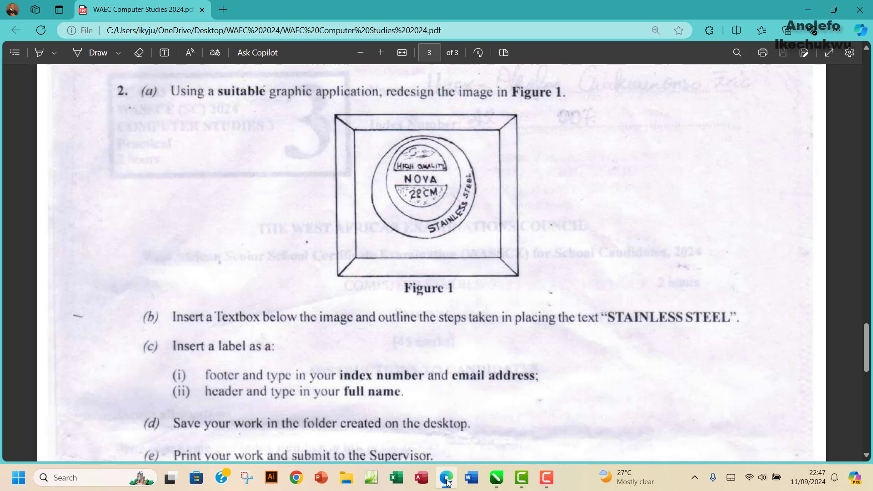
{"action": "left_click", "coordinate": [447, 479]}
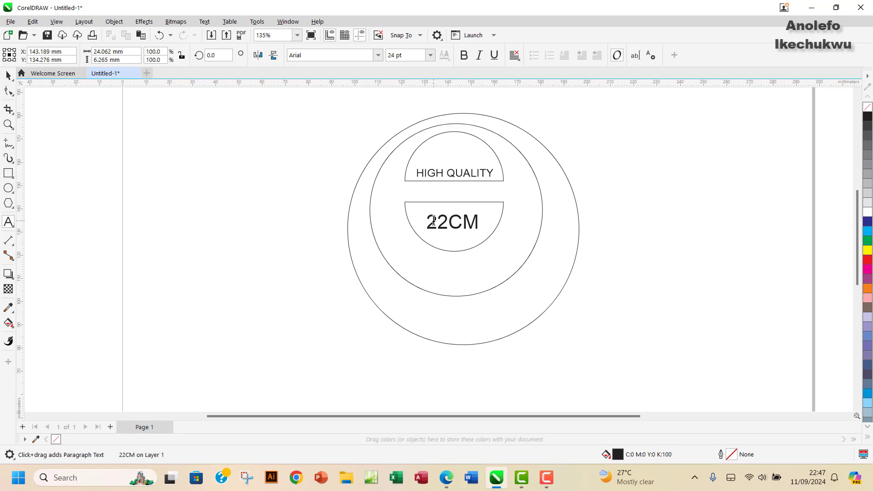
{"action": "left_click", "coordinate": [434, 221]}
{"action": "left_click_drag", "start_coordinate": [430, 221], "coordinate": [476, 212]}
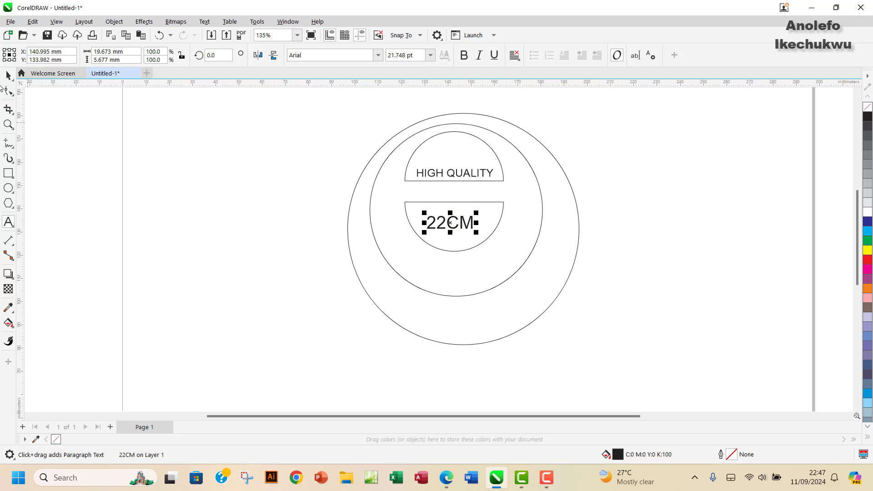
Step: Tilt the 22CM text using its rotation handles
{"action": "left_click", "coordinate": [8, 76]}
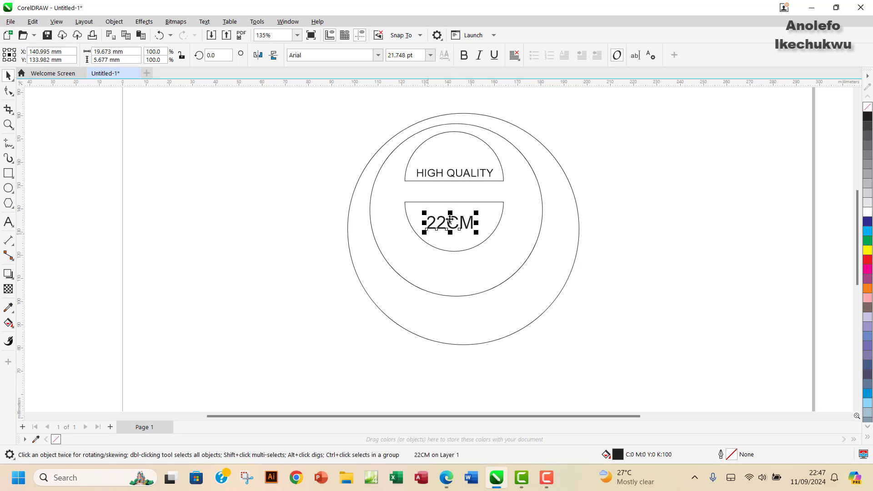
{"action": "left_click", "coordinate": [453, 219]}
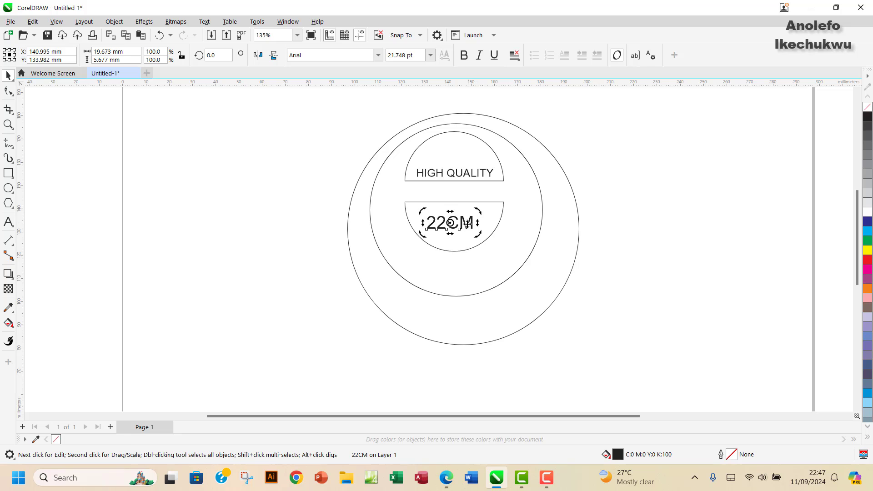
{"action": "left_click", "coordinate": [547, 217]}
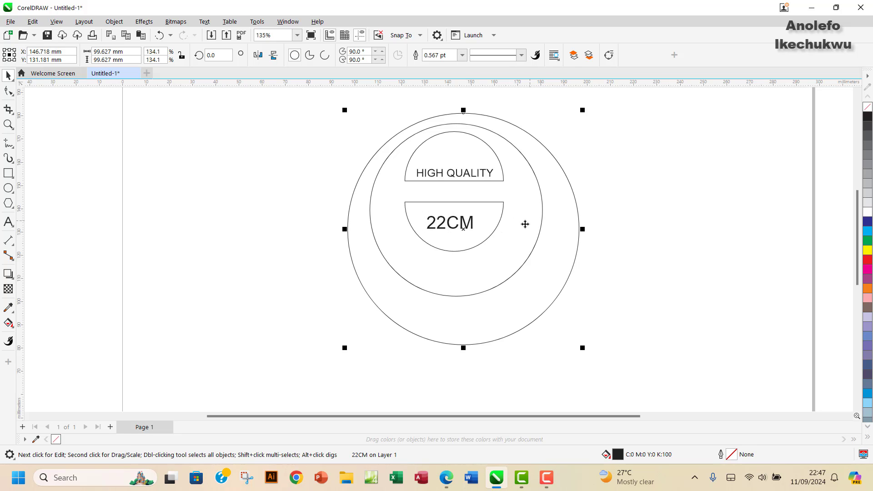
{"action": "left_click", "coordinate": [450, 223]}
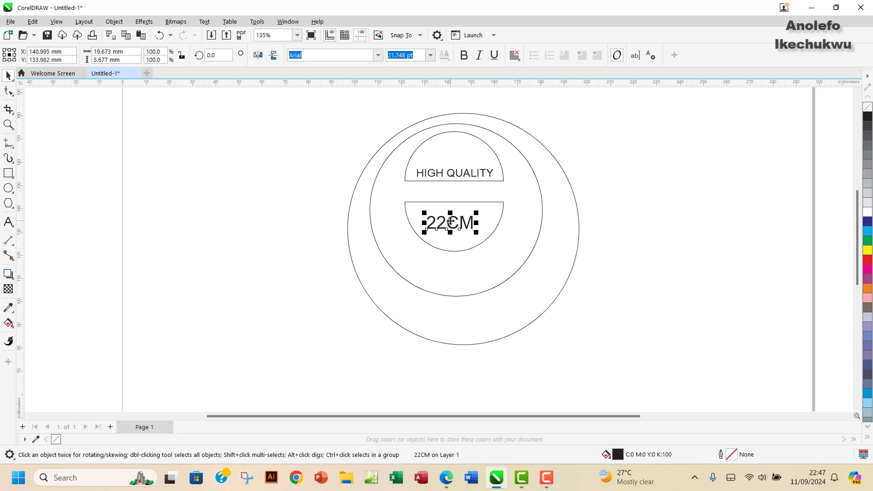
{"action": "left_click", "coordinate": [450, 221]}
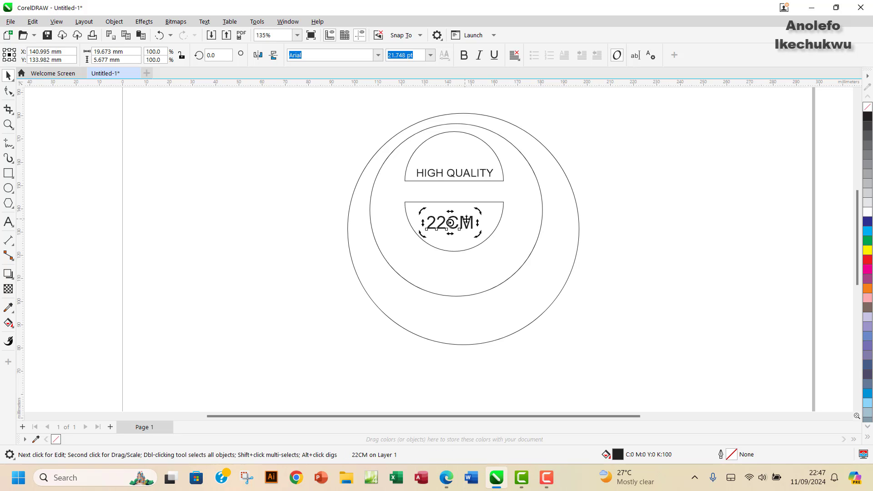
{"action": "left_click_drag", "start_coordinate": [480, 212], "coordinate": [478, 200]}
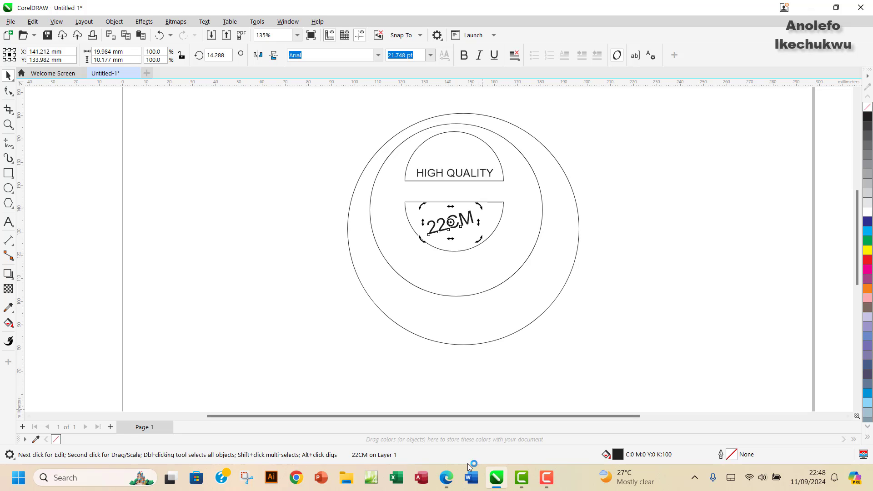
Step: Reduce the 22CM tilt to about 5.9° to match Figure 1
{"action": "left_click", "coordinate": [446, 479]}
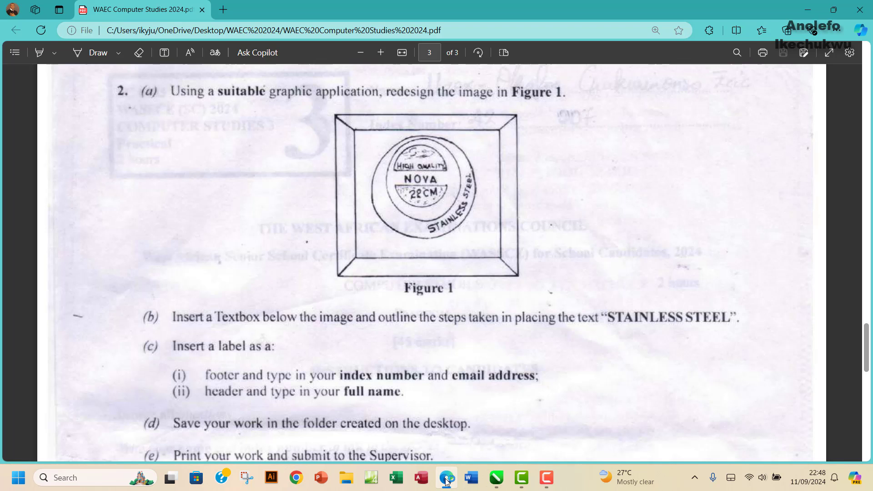
{"action": "left_click", "coordinate": [447, 481]}
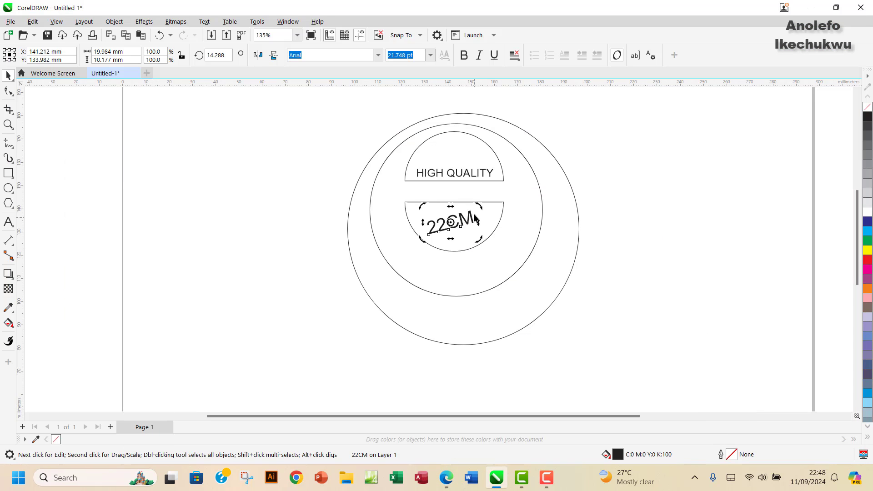
{"action": "left_click_drag", "start_coordinate": [477, 206], "coordinate": [480, 213]}
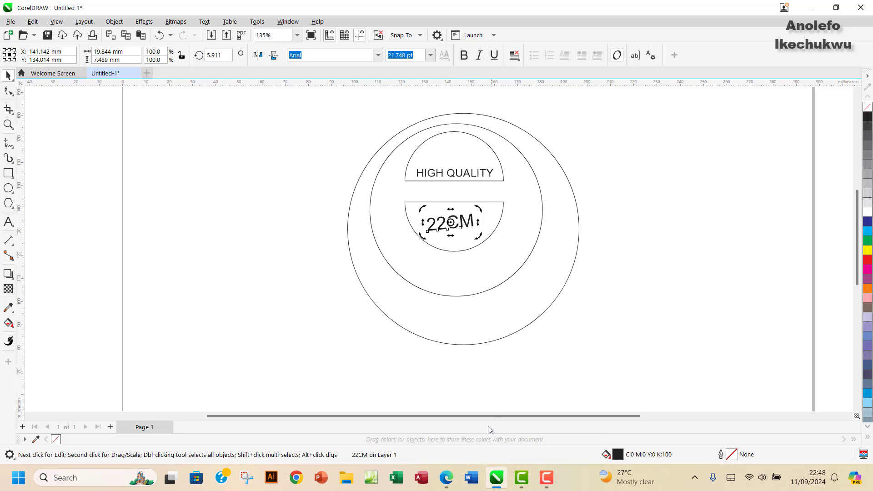
{"action": "left_click", "coordinate": [447, 481]}
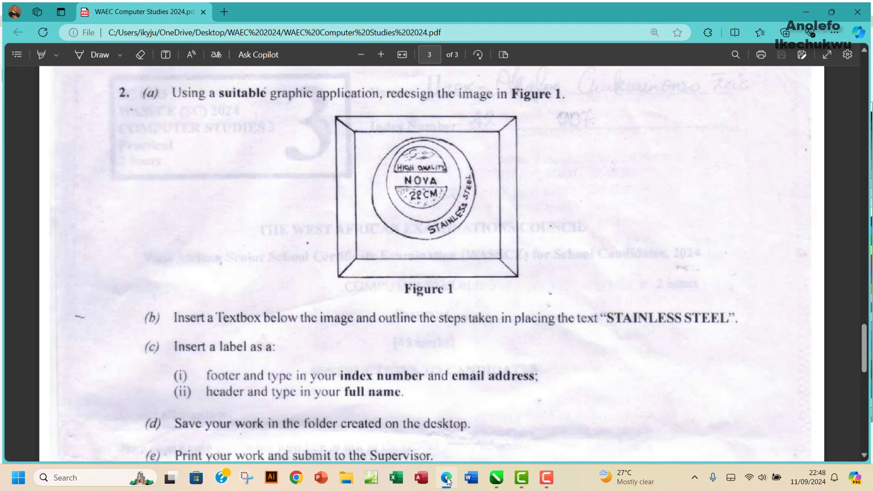
Step: Fill the upper and lower semicircles with the 20% grey (K20) swatch
{"action": "left_click", "coordinate": [447, 480]}
{"action": "left_click", "coordinate": [485, 145]}
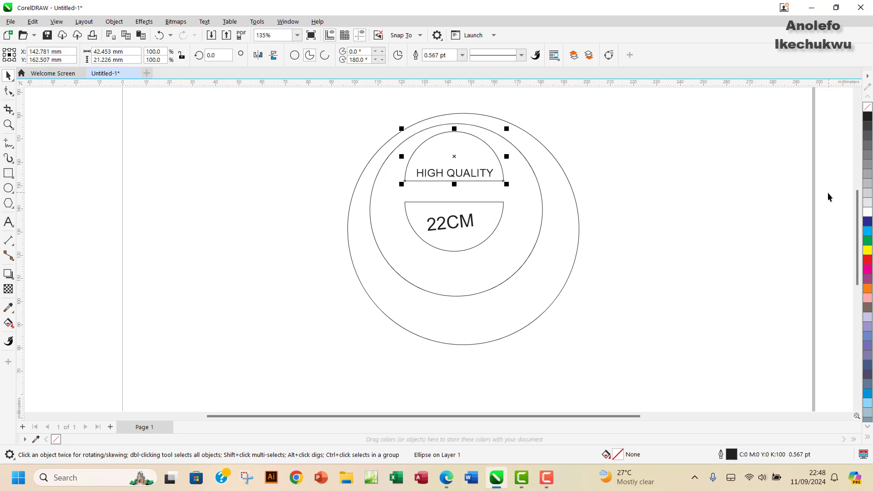
{"action": "left_click", "coordinate": [867, 193]}
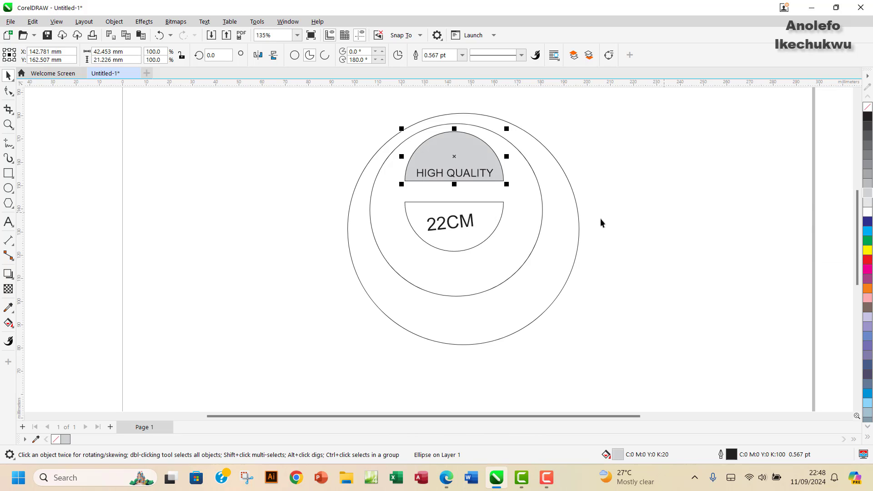
{"action": "left_click", "coordinate": [492, 223]}
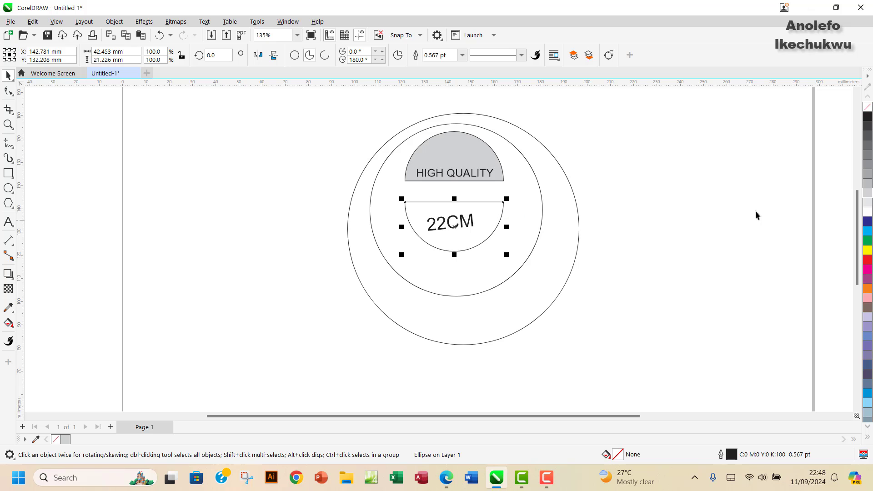
{"action": "left_click", "coordinate": [865, 195]}
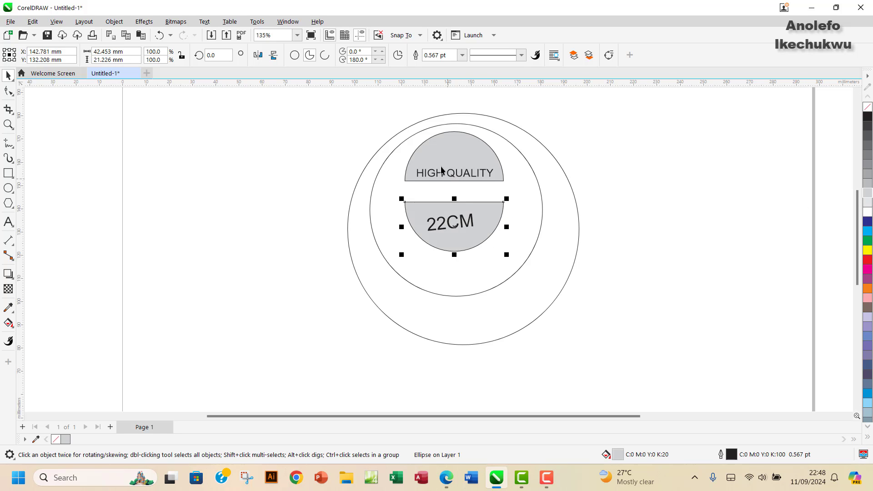
{"action": "left_click", "coordinate": [446, 477]}
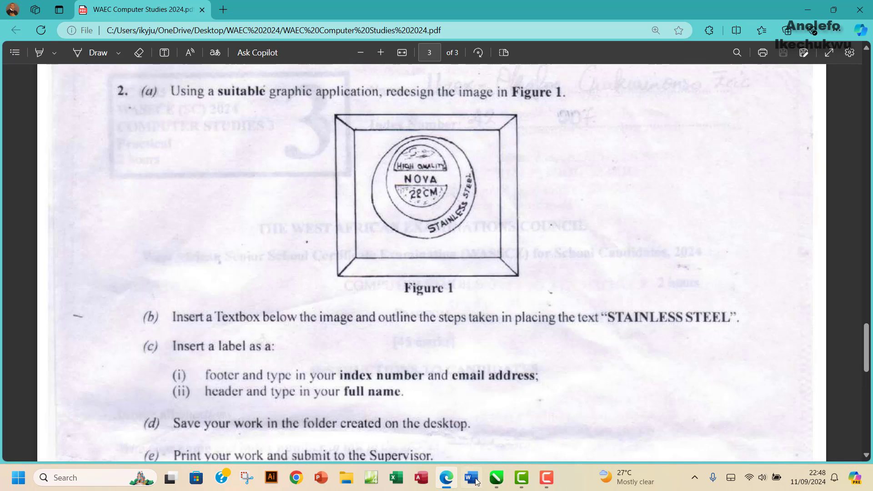
{"action": "left_click", "coordinate": [496, 477]}
Step: Type the word NOVA as a new text line on a blank area of the page
{"action": "left_click", "coordinate": [8, 221]}
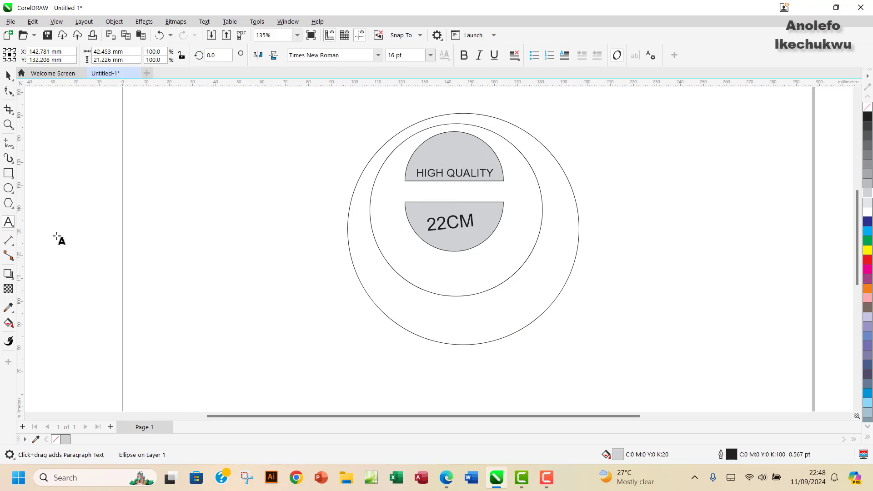
{"action": "left_click", "coordinate": [160, 269]}
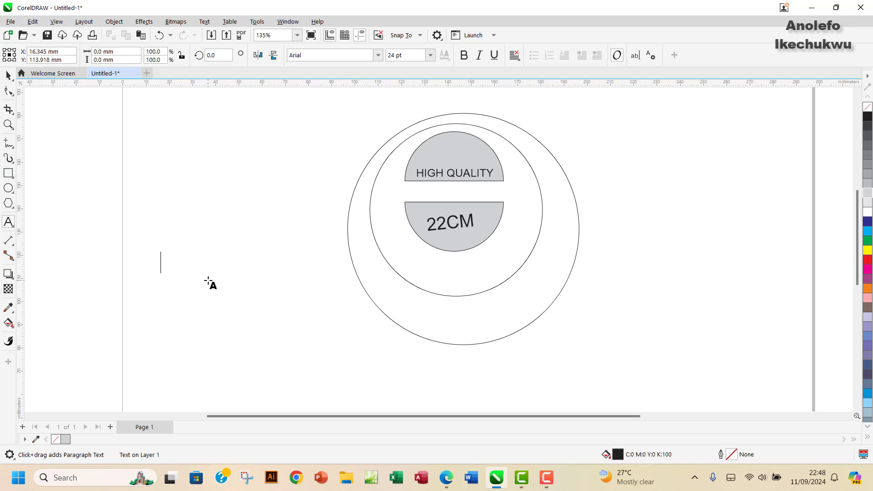
{"action": "type", "text": "NOVA"}
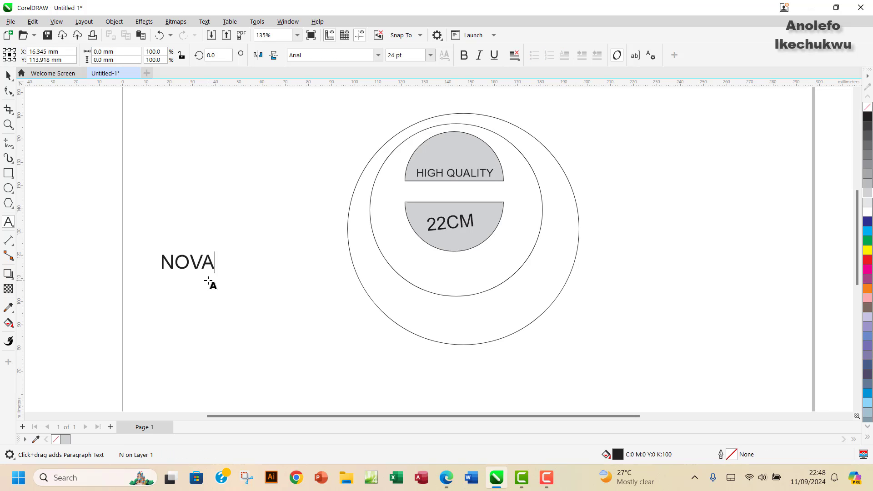
{"action": "left_click", "coordinate": [8, 75]}
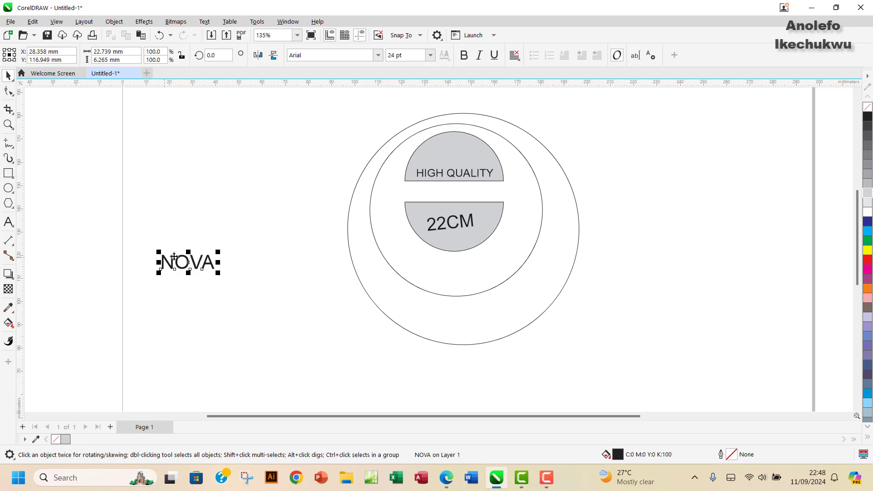
Step: Move NOVA between the two grey semicircles, checking the reference, and nudge it up to centre it
{"action": "left_click_drag", "start_coordinate": [174, 257], "coordinate": [453, 197]}
{"action": "left_click", "coordinate": [447, 483]}
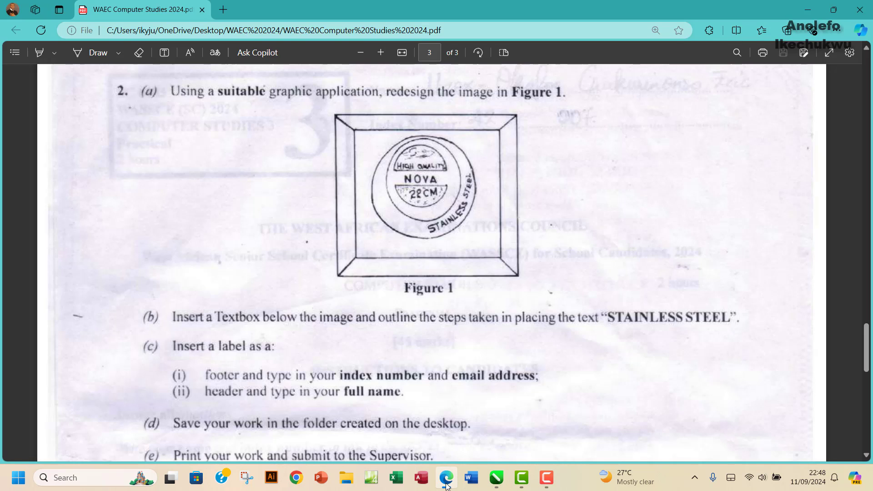
{"action": "left_click", "coordinate": [446, 483]}
{"action": "left_click", "coordinate": [543, 208]}
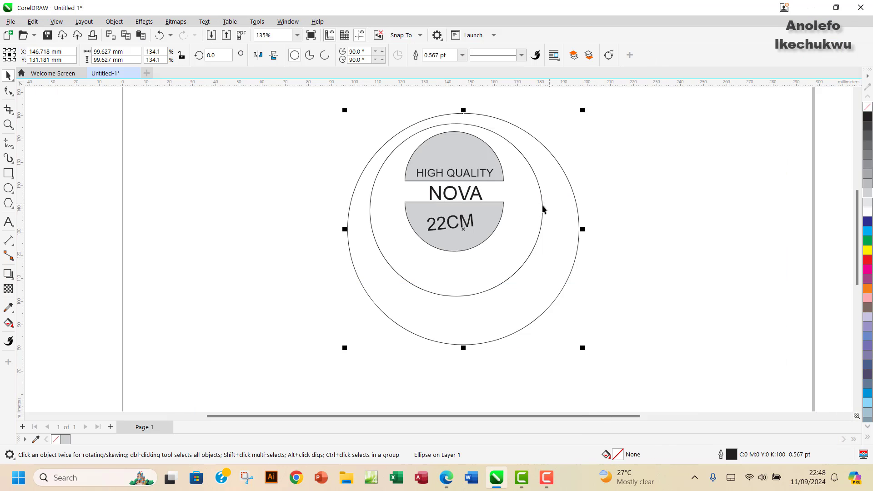
{"action": "left_click", "coordinate": [464, 194]}
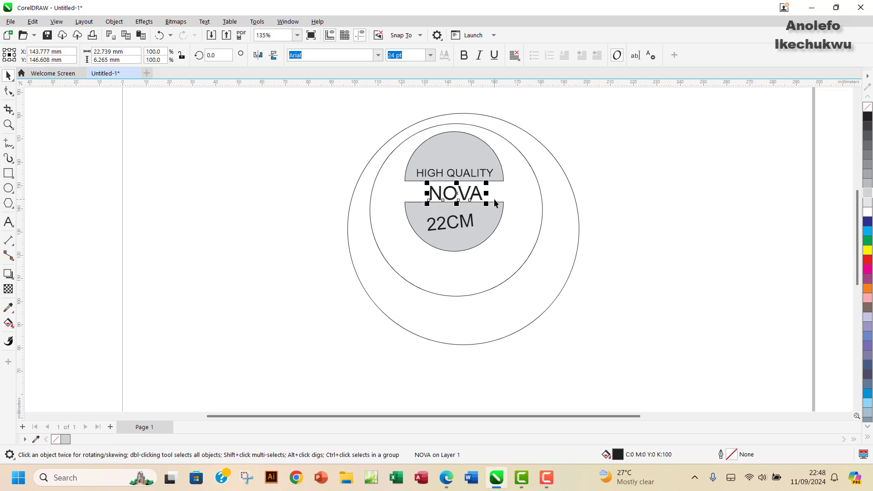
{"action": "key", "text": "Up"}
{"action": "key", "text": "Up"}
{"action": "key", "text": "Up"}
{"action": "key", "text": "Up"}
{"action": "key", "text": "Up"}
{"action": "key", "text": "Up"}
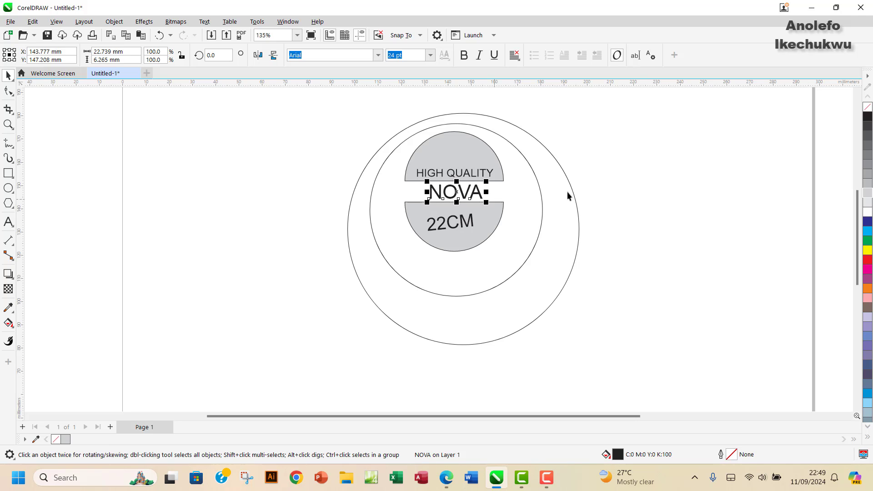
{"action": "left_click", "coordinate": [610, 302]}
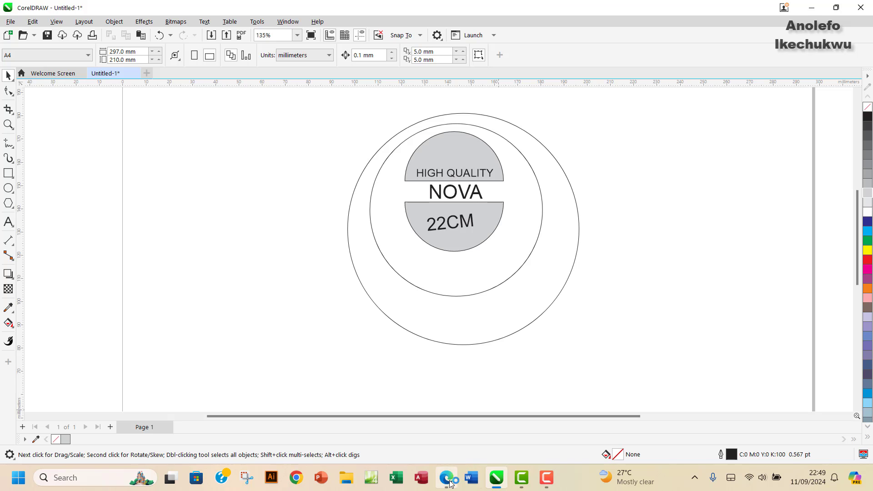
{"action": "left_click", "coordinate": [447, 480]}
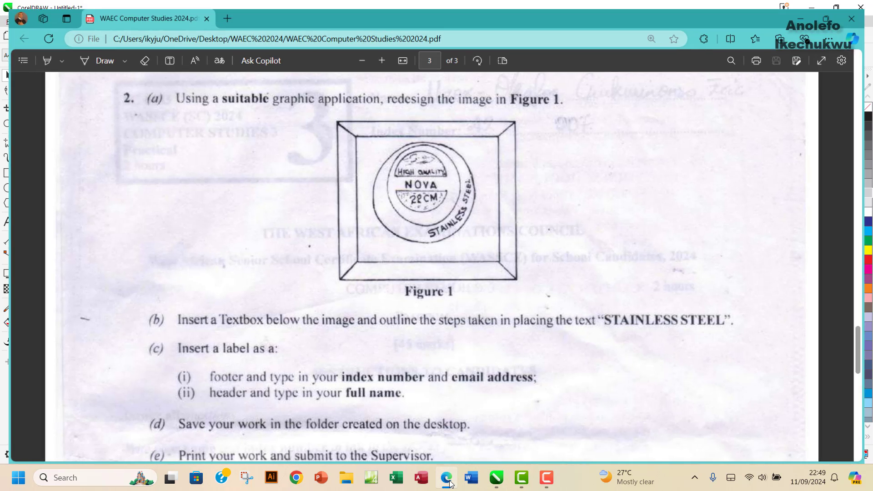
{"action": "left_click", "coordinate": [448, 479]}
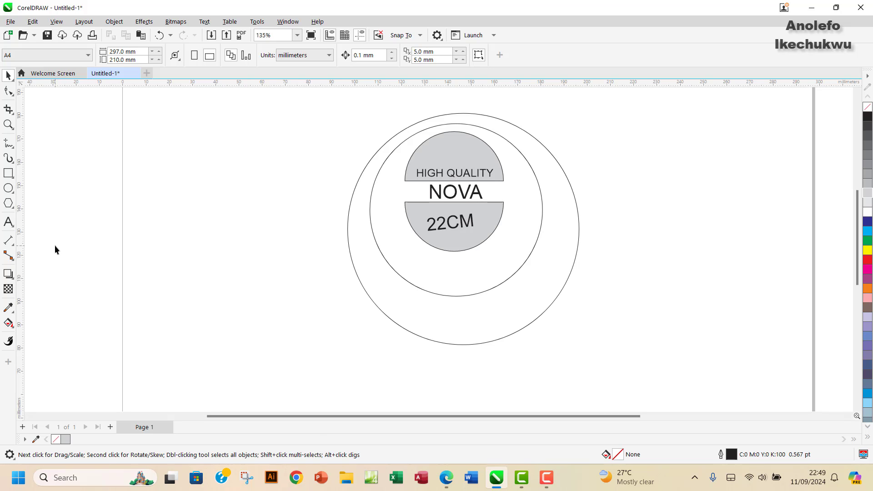
Step: Add a STAINLESS STEEL text line to the left of the circular label
{"action": "left_click", "coordinate": [8, 222]}
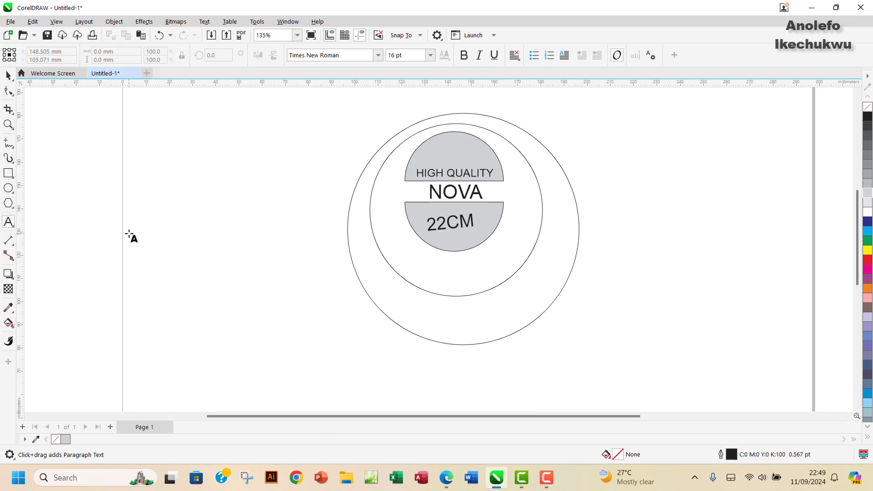
{"action": "left_click", "coordinate": [450, 477]}
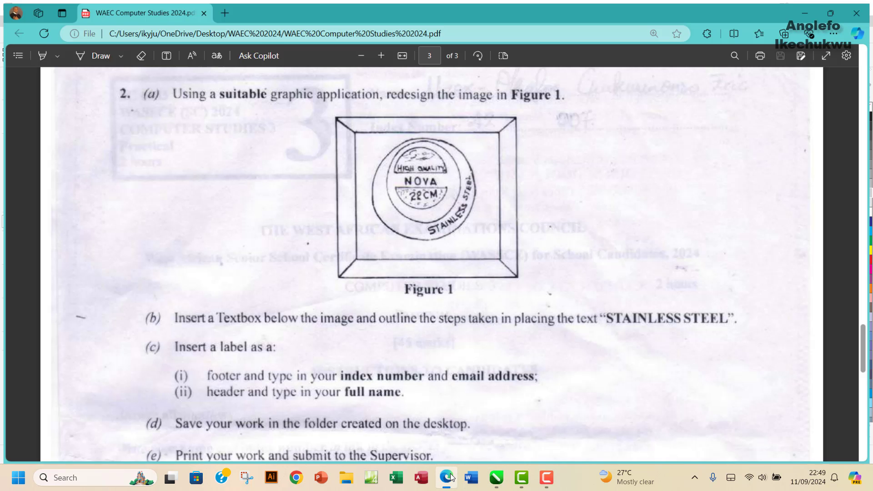
{"action": "left_click", "coordinate": [451, 477]}
{"action": "left_click", "coordinate": [136, 252]}
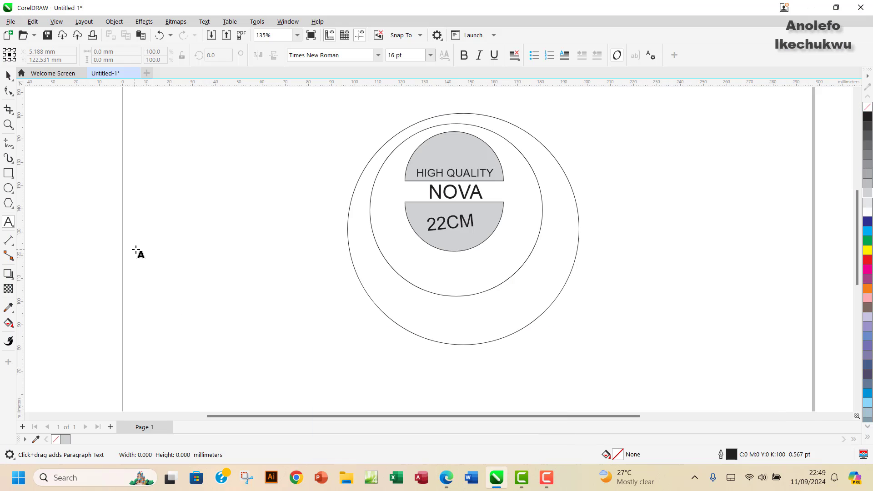
{"action": "type", "text": "STA"}
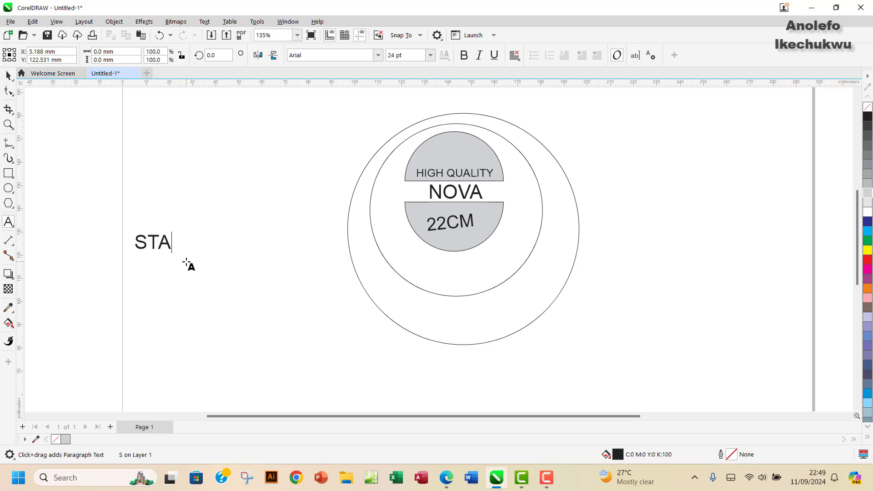
{"action": "type", "text": "INLESS"}
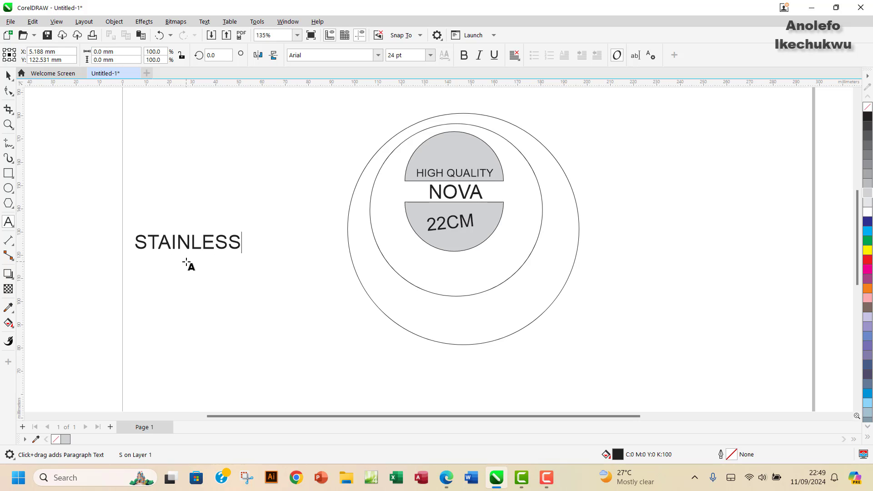
{"action": "type", "text": " STIEEL"}
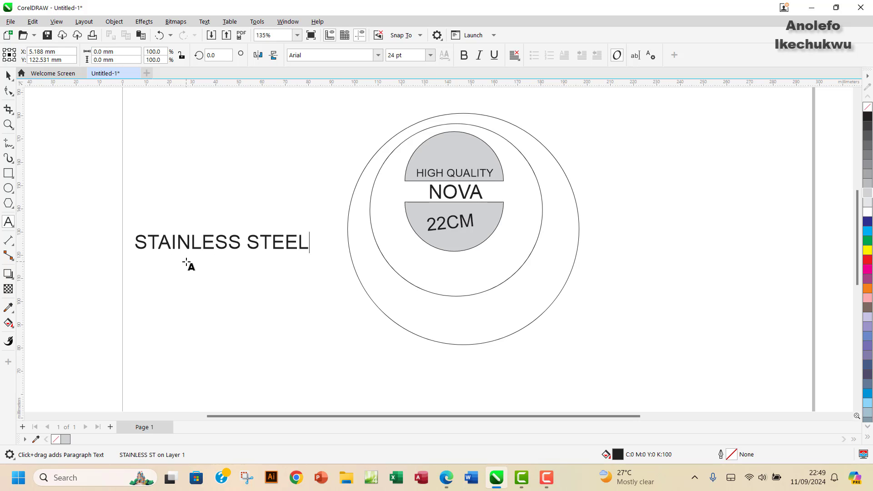
{"action": "key", "text": "Escape"}
Step: Resize the STAINLESS STEEL text to about 20 pt (20.134 pt Arial)
{"action": "left_click_drag", "start_coordinate": [296, 233], "coordinate": [280, 235]}
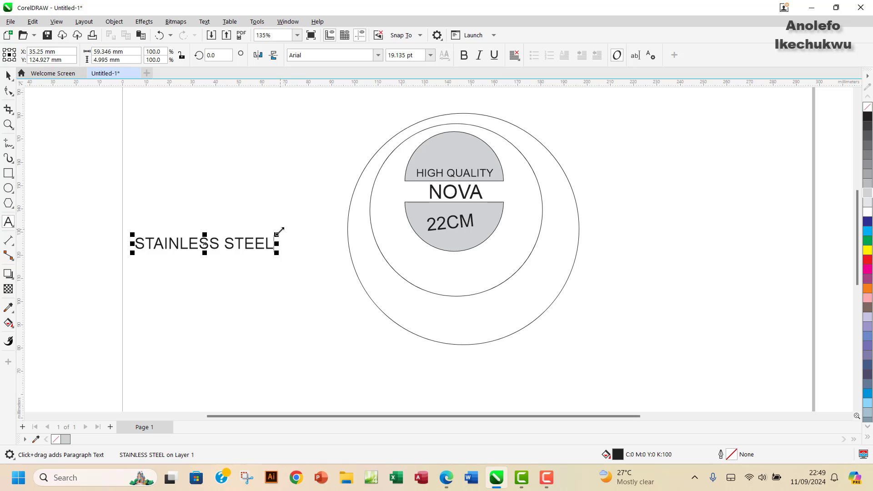
{"action": "left_click_drag", "start_coordinate": [286, 231], "coordinate": [288, 230]}
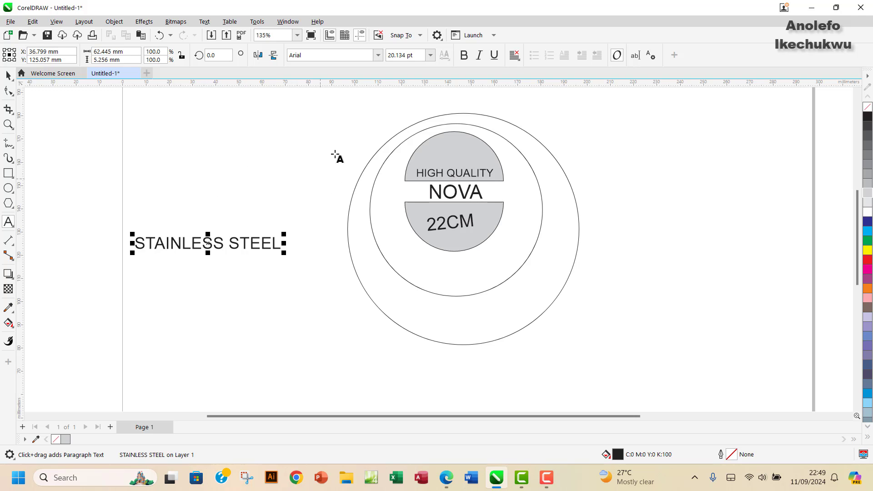
{"action": "left_click", "coordinate": [8, 76]}
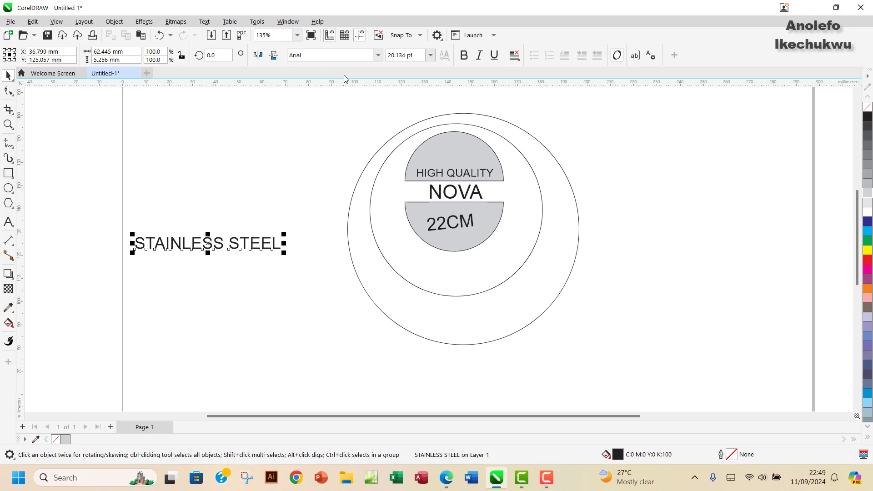
Step: Fit STAINLESS STEEL to the lower-right circle's path at a -14.0 mm offset
{"action": "left_click", "coordinate": [204, 22]}
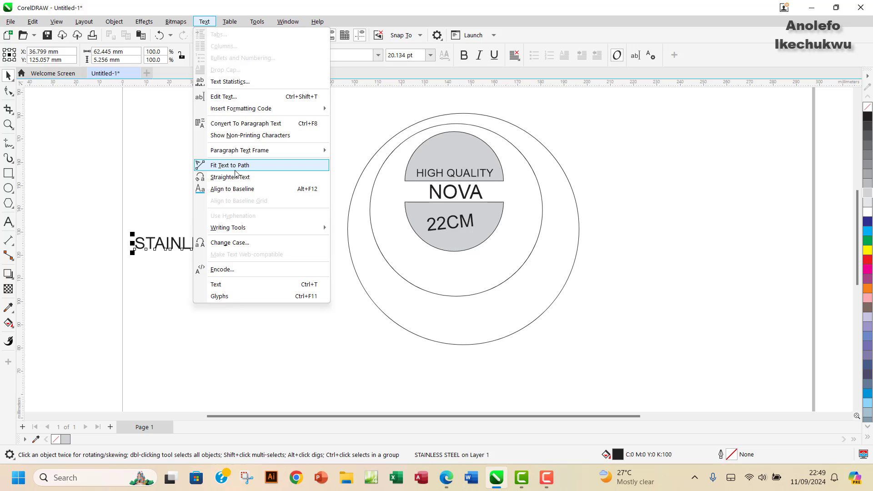
{"action": "key", "text": "Escape"}
{"action": "key", "text": "Escape"}
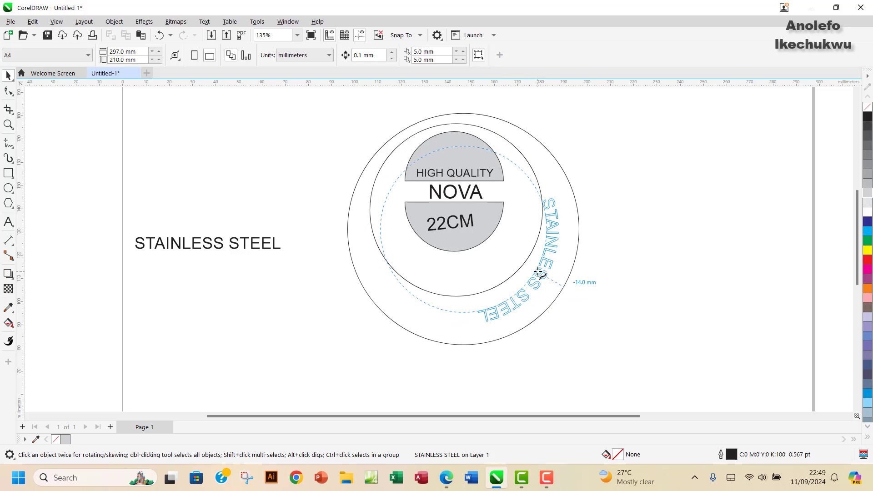
{"action": "left_click", "coordinate": [526, 291]}
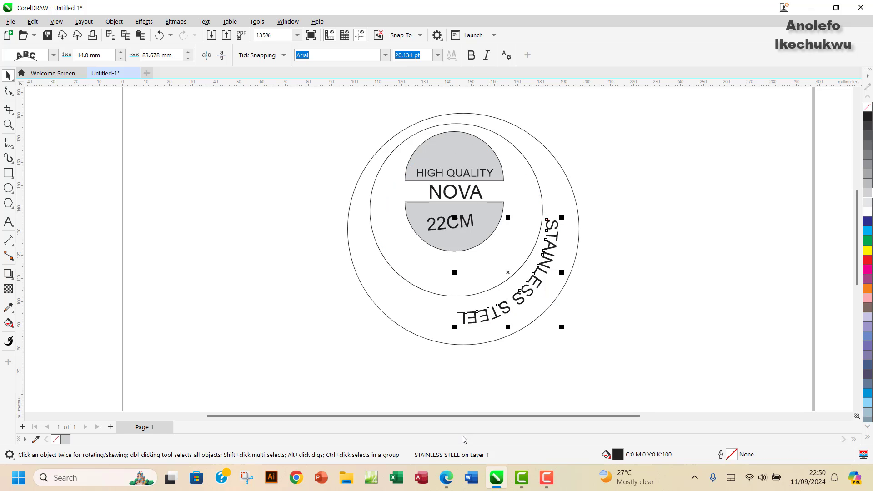
Step: Mirror the curved text horizontally and vertically, then shift it outward to a -6.0 mm offset
{"action": "left_click", "coordinate": [445, 478]}
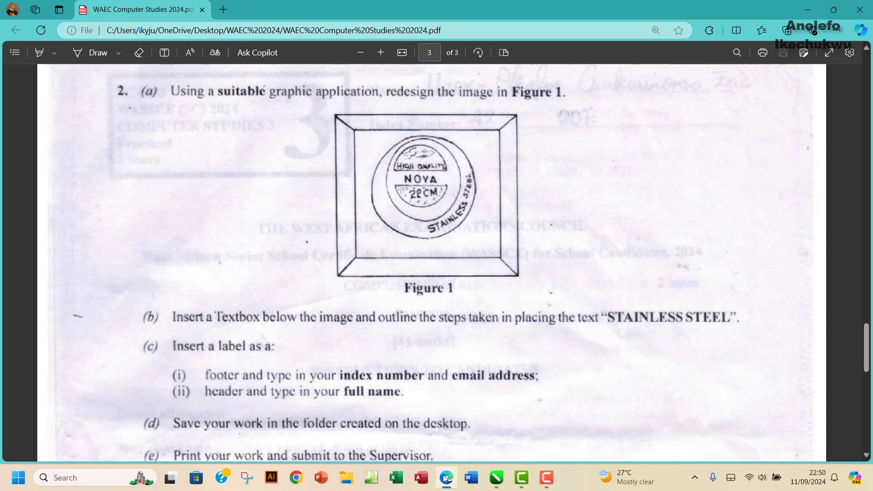
{"action": "left_click", "coordinate": [445, 478]}
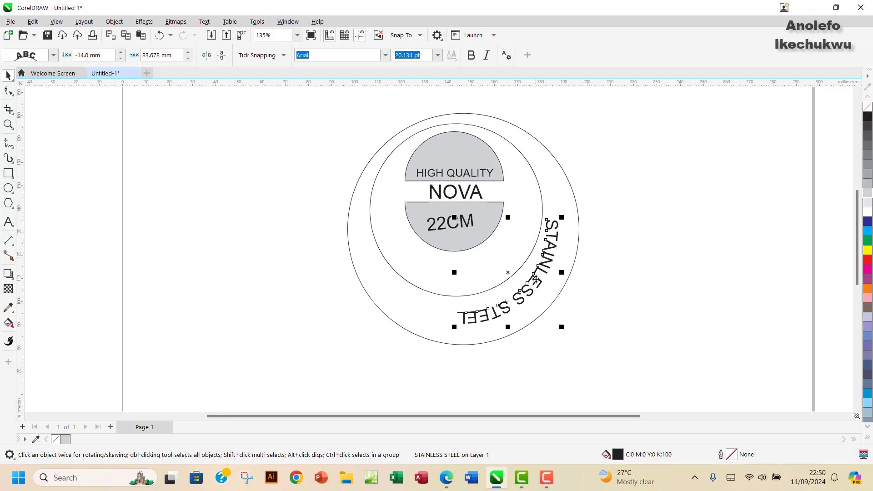
{"action": "left_click", "coordinate": [222, 55]}
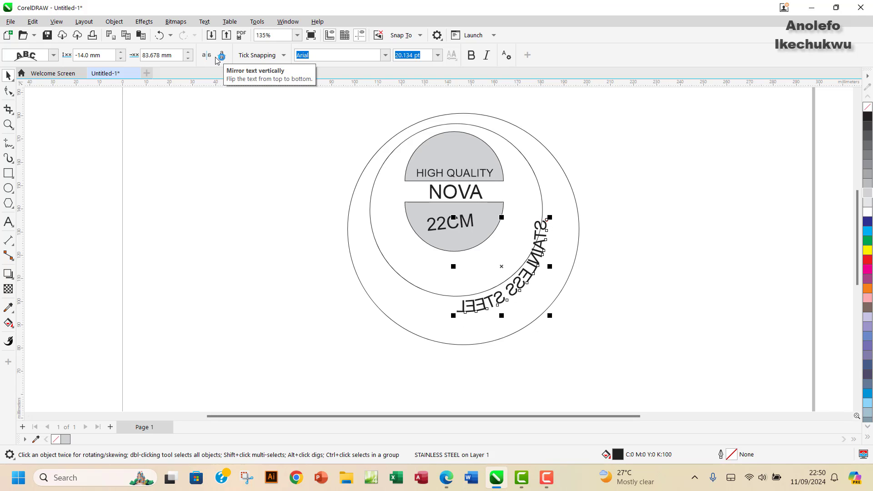
{"action": "left_click", "coordinate": [207, 55]}
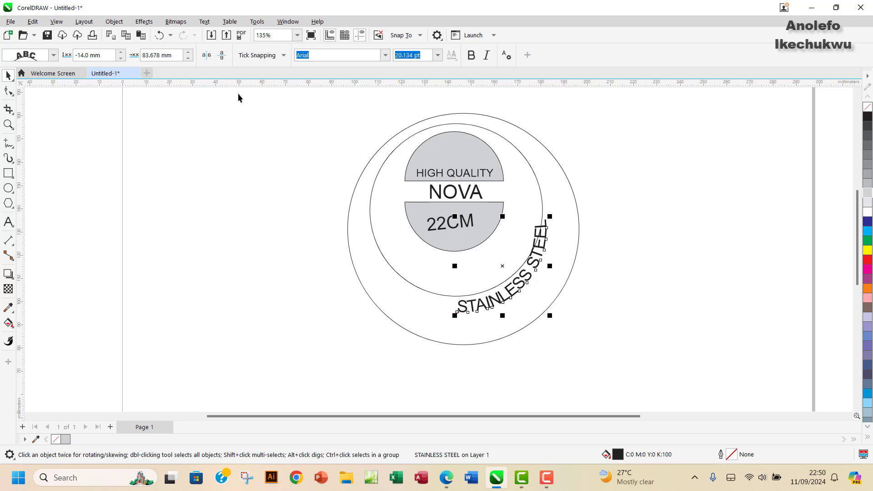
{"action": "left_click_drag", "start_coordinate": [536, 262], "coordinate": [552, 269]}
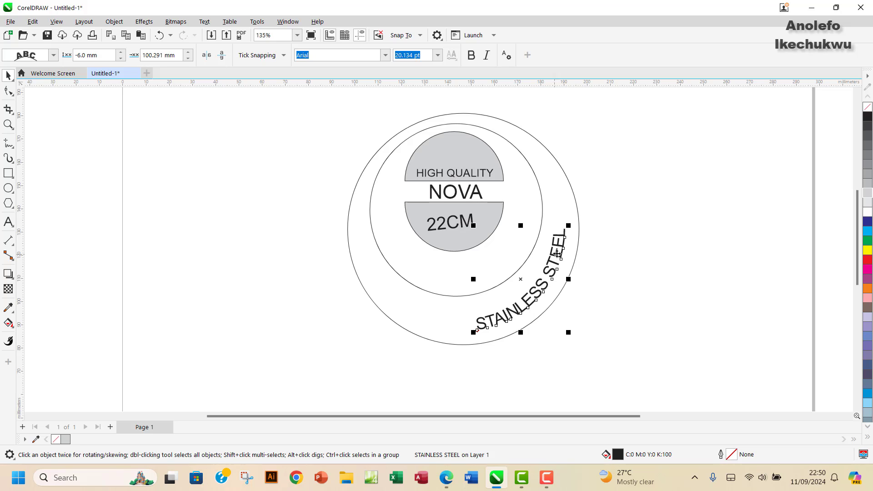
{"action": "left_click", "coordinate": [540, 295]}
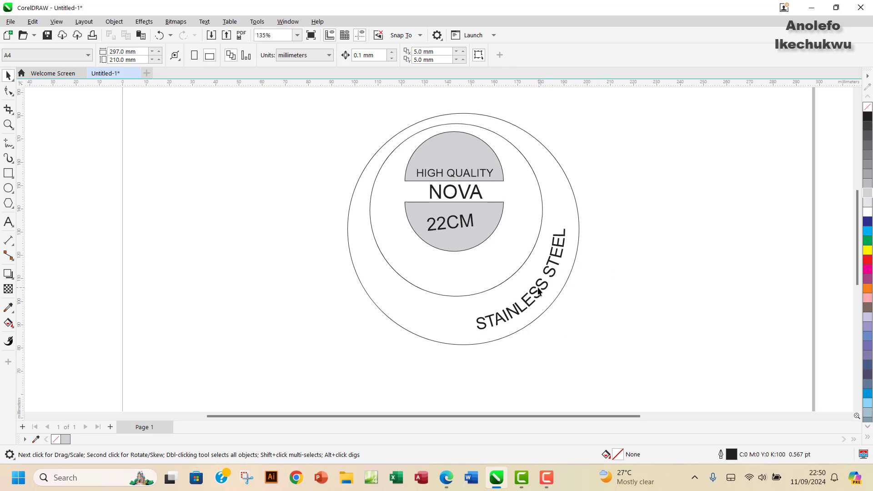
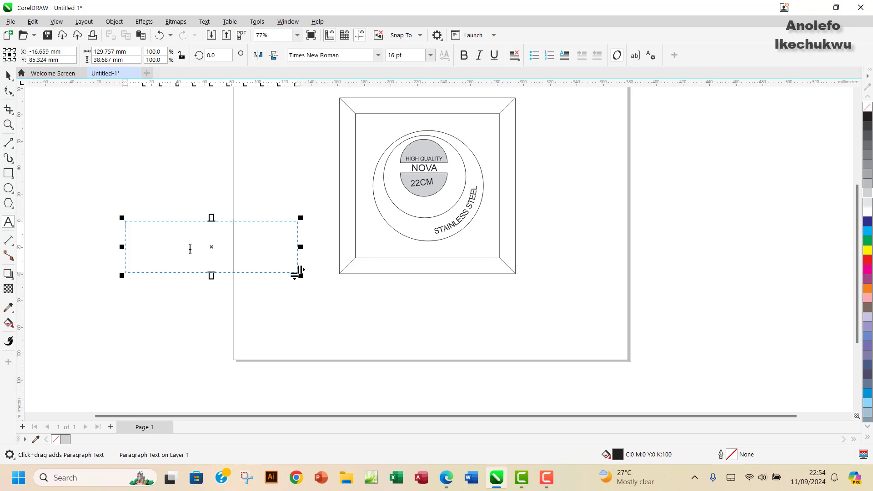
Step: Type the first two steps: 'Write the text out and select' and 'Click on the Text tab'
{"action": "type", "text": "wRITE"}
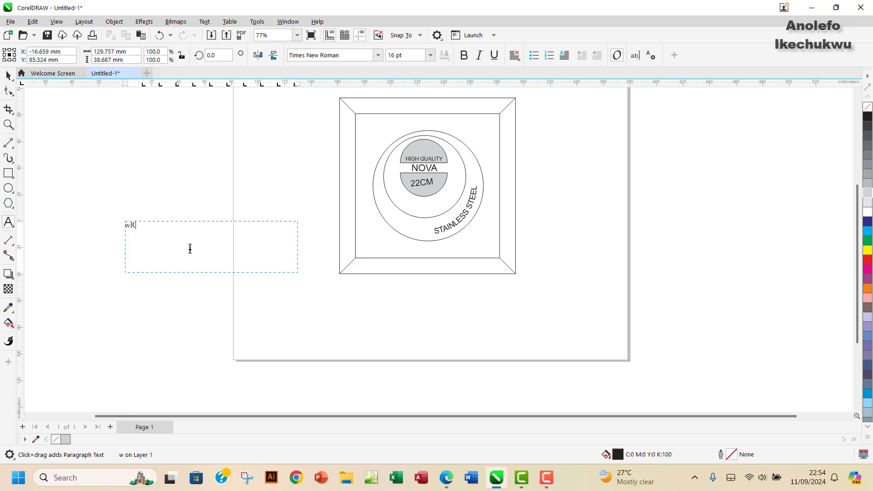
{"action": "key", "text": "BackSpace"}
{"action": "key", "text": "BackSpace"}
{"action": "key", "text": "BackSpace"}
{"action": "key", "text": "BackSpace"}
{"action": "key", "text": "BackSpace"}
{"action": "type", "text": "W"}
{"action": "key", "text": "BackSpace"}
{"action": "type", "text": "Write the text out and select"}
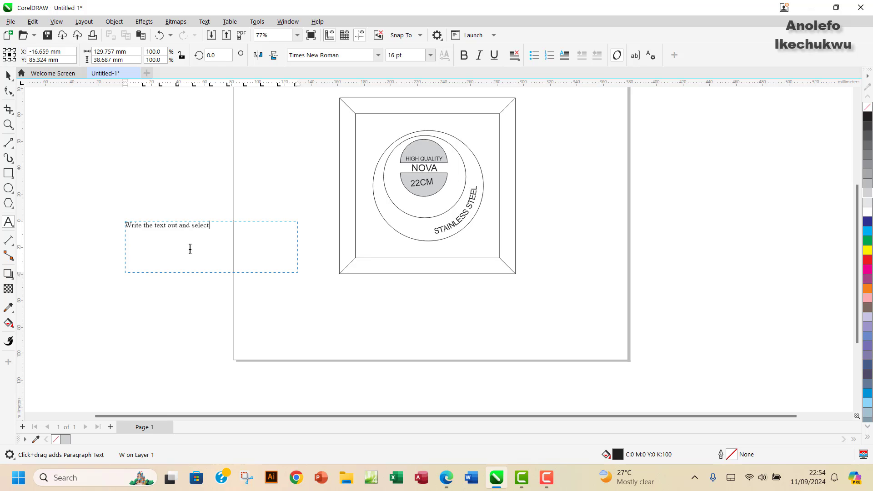
{"action": "key", "text": "Escape"}
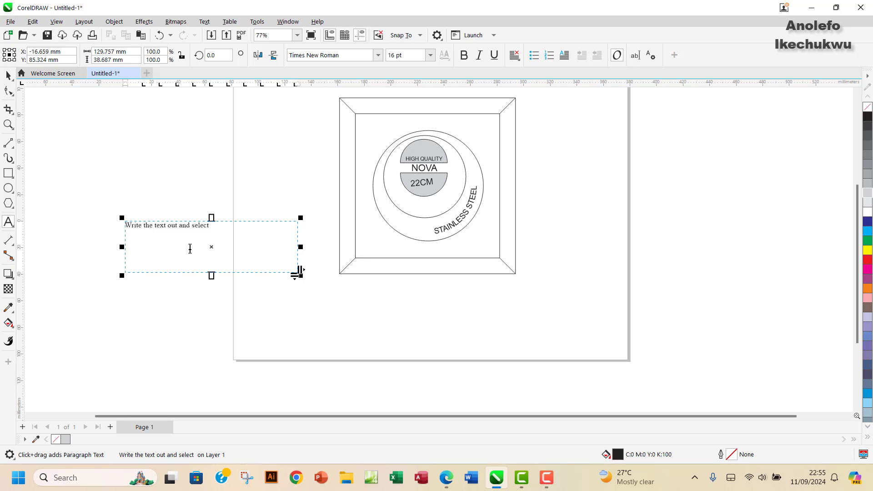
{"action": "key", "text": "Return"}
{"action": "type", "text": "Gre"}
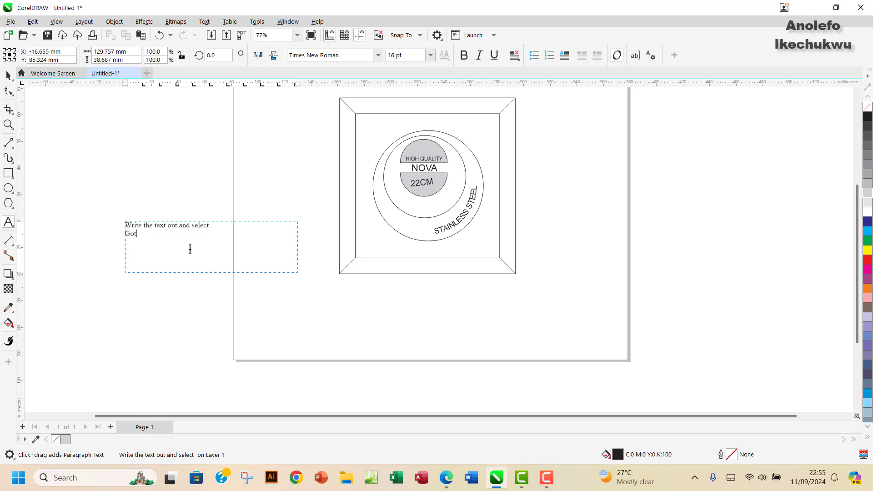
{"action": "key", "text": "BackSpace"}
{"action": "key", "text": "BackSpace"}
{"action": "type", "text": "o Text tab"}
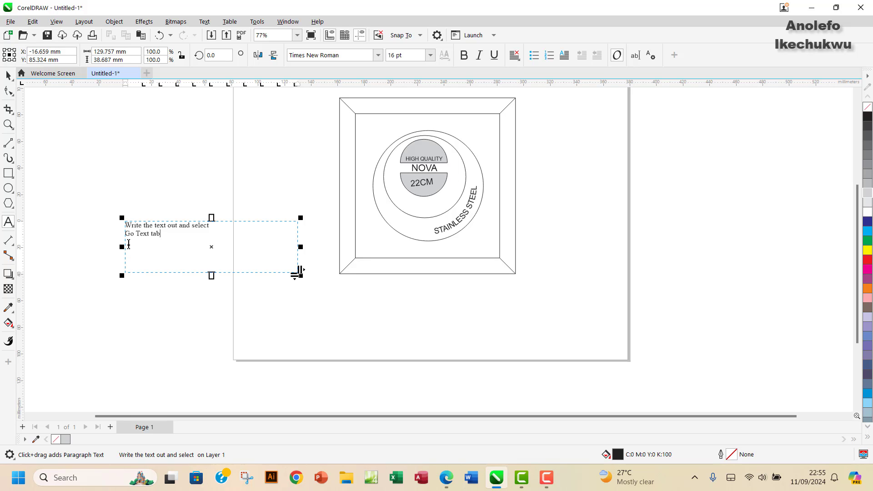
{"action": "left_click_drag", "start_coordinate": [136, 234], "coordinate": [122, 236]}
{"action": "type", "text": "Cal"}
{"action": "key", "text": "BackSpace"}
{"action": "key", "text": "BackSpace"}
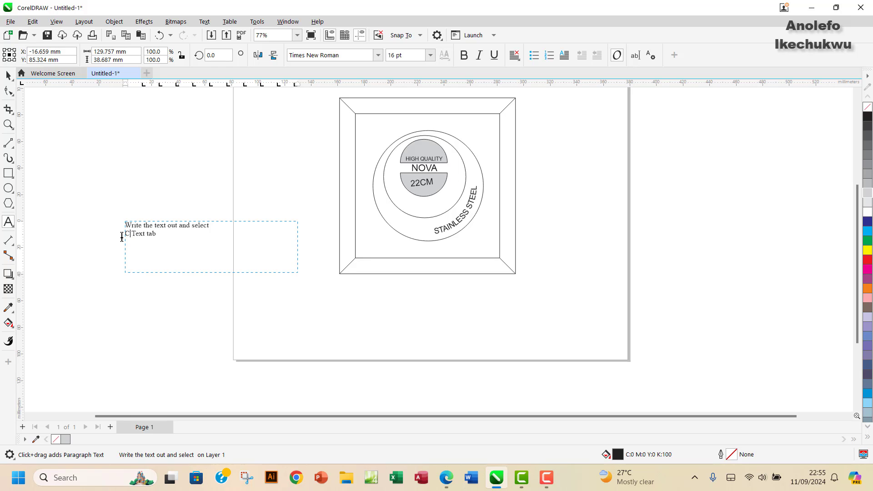
{"action": "type", "text": "lick on the"}
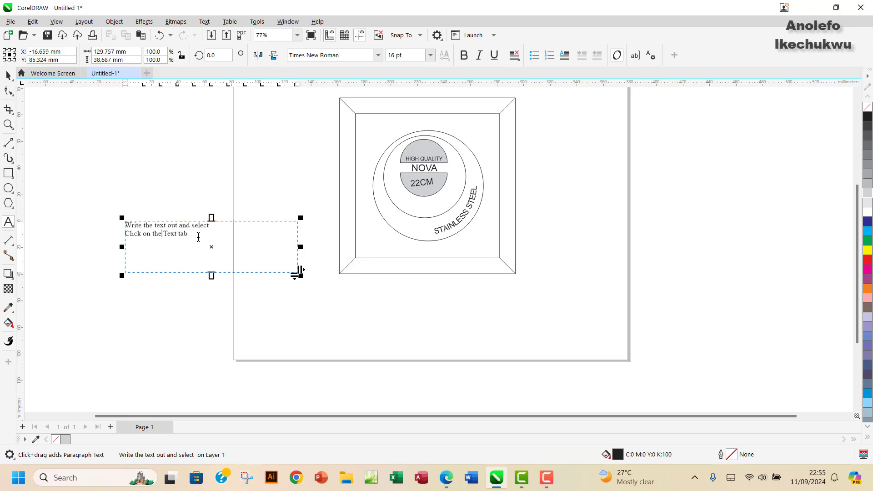
Step: Add 'Select Fit text to path from the dropdown menu' and 'Move the text at a desired position'
{"action": "key", "text": "Return"}
{"action": "type", "text": "S"}
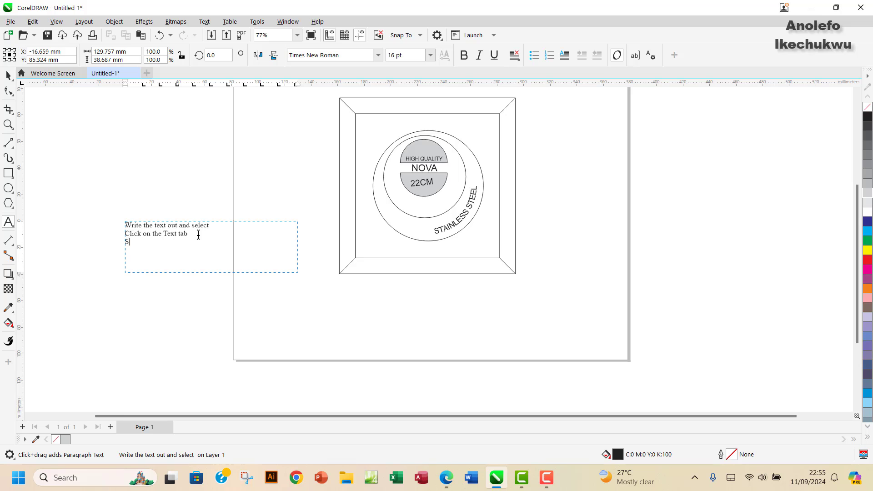
{"action": "type", "text": "elect"}
{"action": "type", "text": " Fit "}
{"action": "type", "text": "text"}
{"action": "type", "text": " to path "}
{"action": "type", "text": "in the"}
{"action": "key", "text": "BackSpace"}
{"action": "key", "text": "BackSpace"}
{"action": "key", "text": "BackSpace"}
{"action": "key", "text": "BackSpace"}
{"action": "key", "text": "BackSpace"}
{"action": "key", "text": "BackSpace"}
{"action": "type", "text": "from the dropdow"}
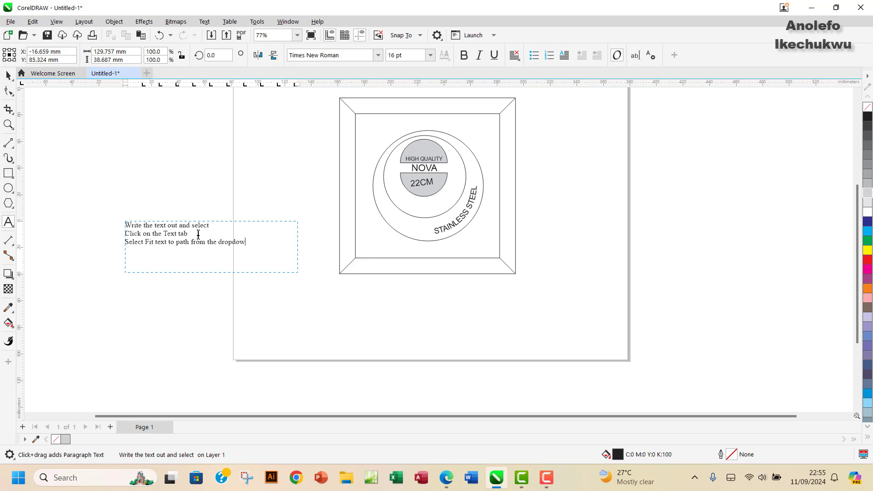
{"action": "type", "text": "n menu"}
{"action": "key", "text": "Return"}
{"action": "type", "text": "Move the text at a desired positio"}
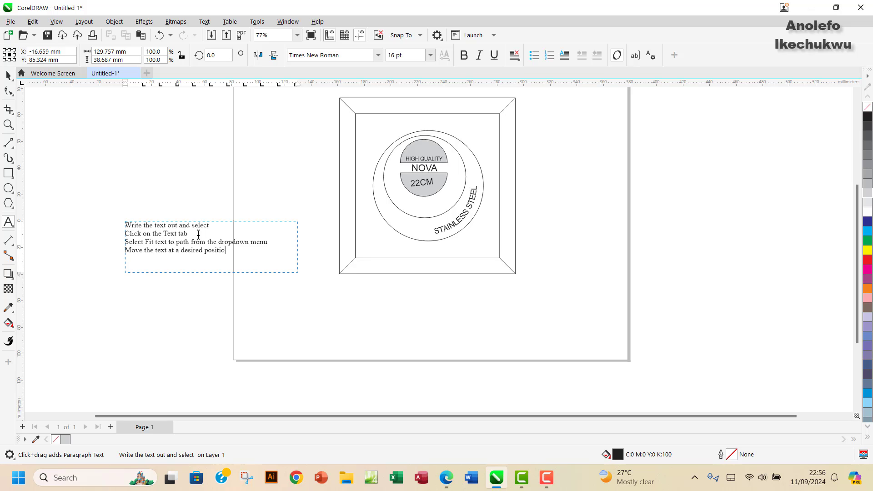
{"action": "type", "text": "n"}
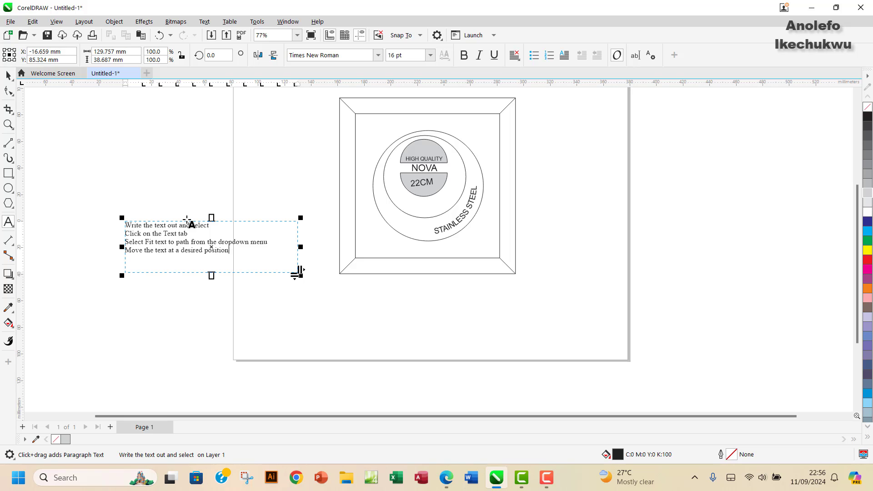
{"action": "left_click", "coordinate": [8, 75]}
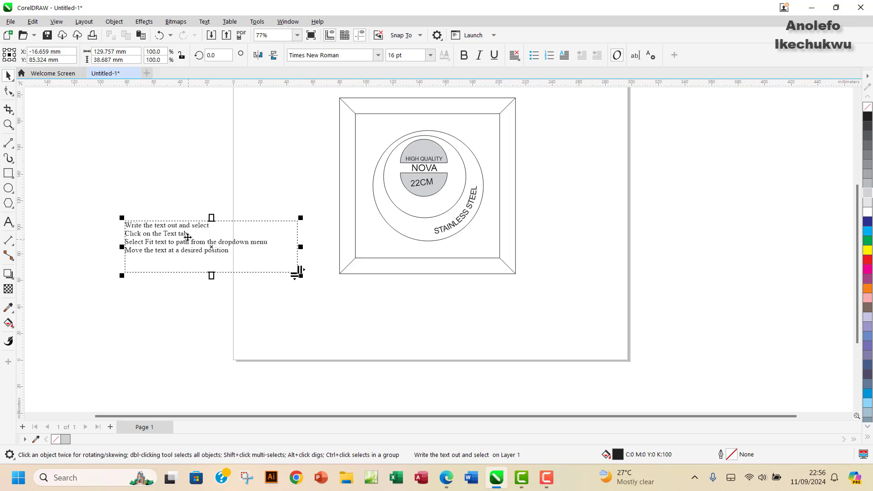
Step: Move the steps text box under the label artwork, shorten it, and check the question PDF
{"action": "left_click_drag", "start_coordinate": [234, 225], "coordinate": [426, 281]}
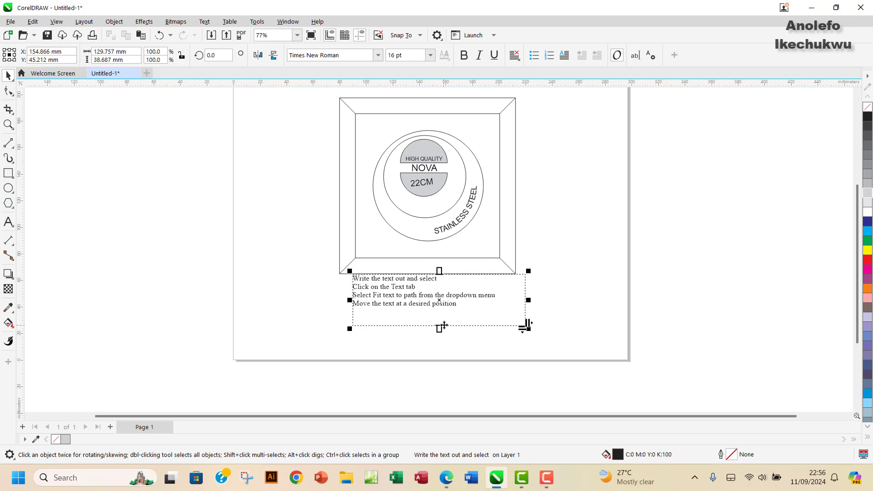
{"action": "left_click_drag", "start_coordinate": [441, 326], "coordinate": [442, 313]}
{"action": "left_click_drag", "start_coordinate": [452, 276], "coordinate": [441, 285]}
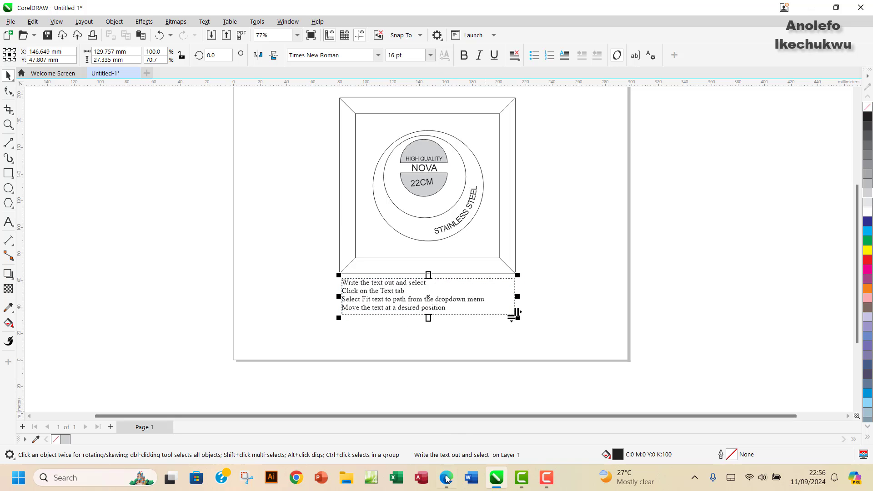
{"action": "key", "text": "alt+Tab"}
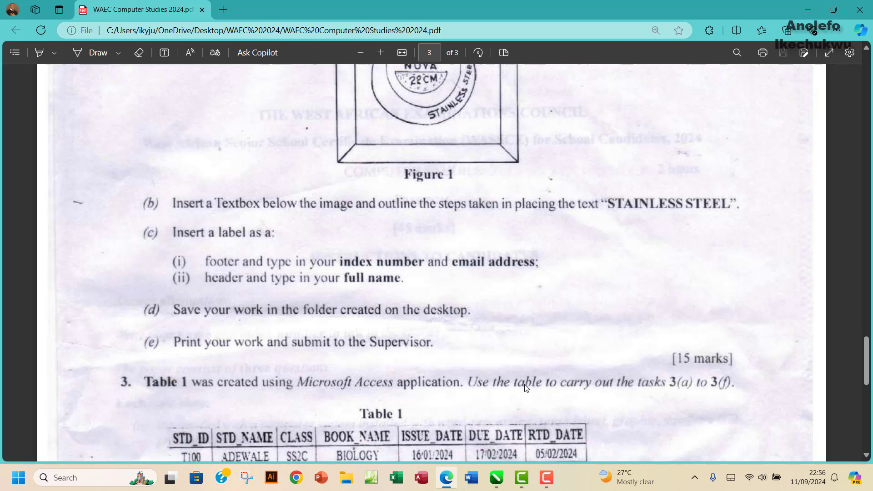
{"action": "left_click", "coordinate": [497, 478]}
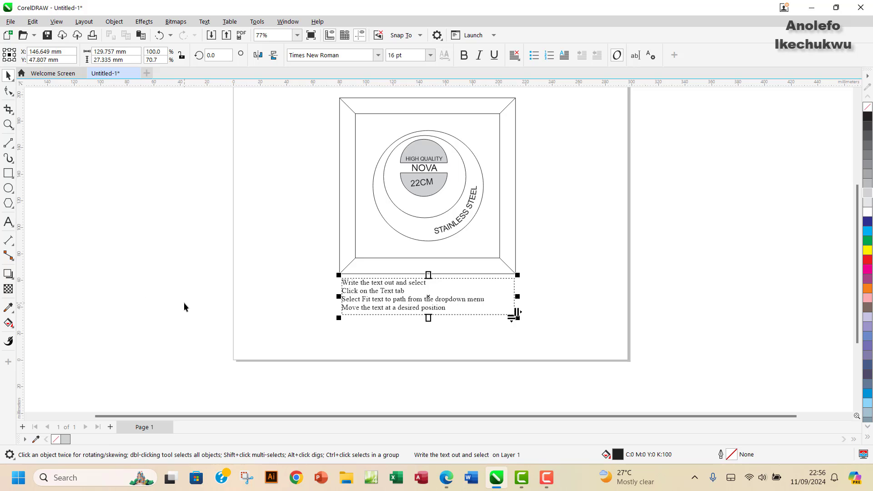
Step: Draw a new text box near the page bottom, below the steps
{"action": "left_click", "coordinate": [8, 222]}
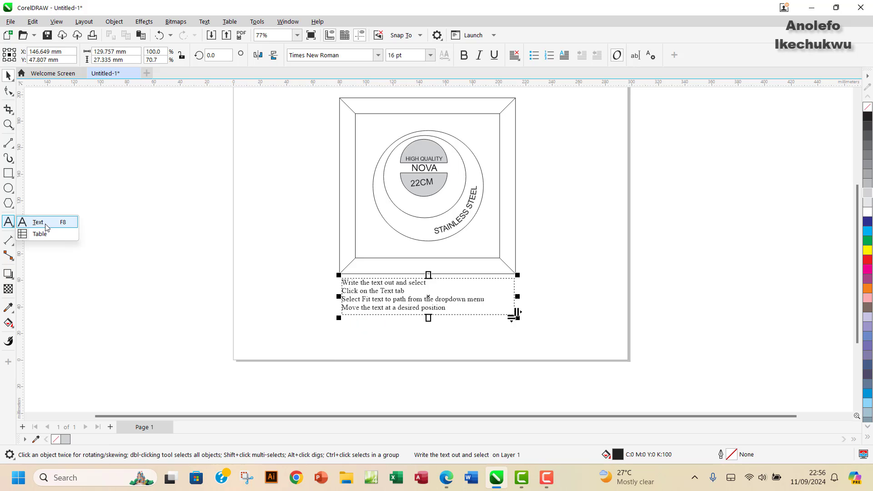
{"action": "left_click", "coordinate": [46, 227]}
{"action": "left_click", "coordinate": [350, 328]}
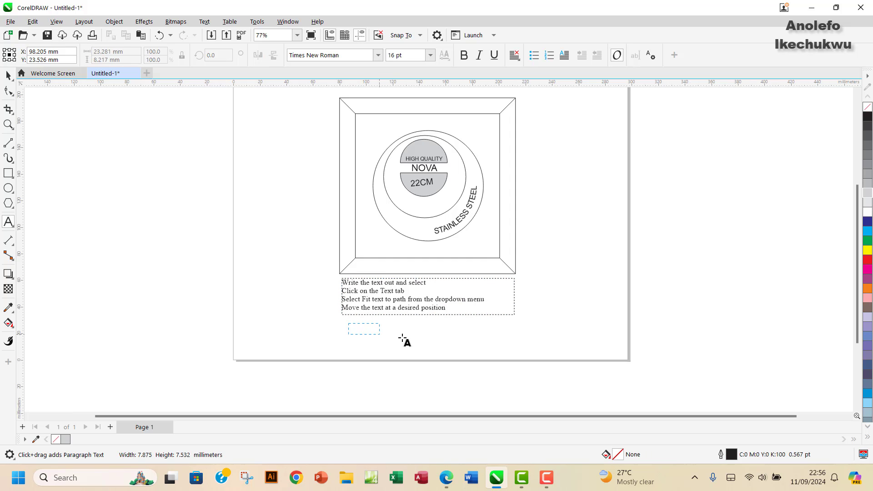
{"action": "left_click_drag", "start_coordinate": [404, 340], "coordinate": [517, 347]}
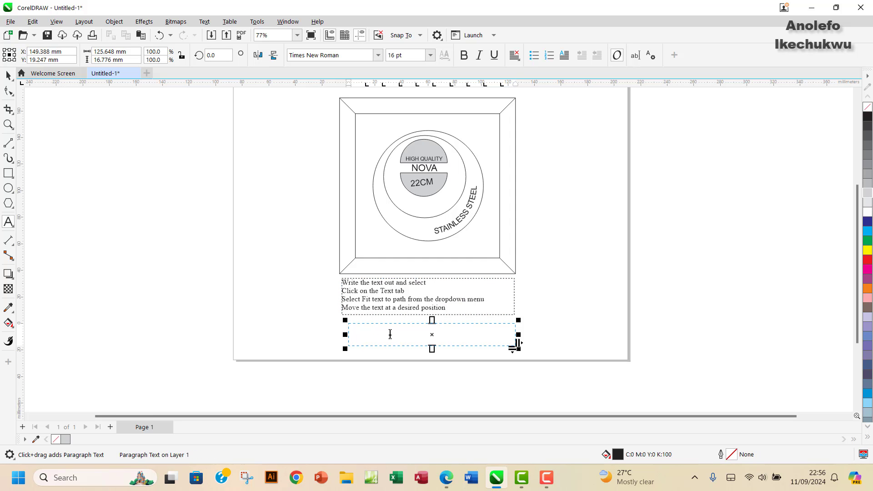
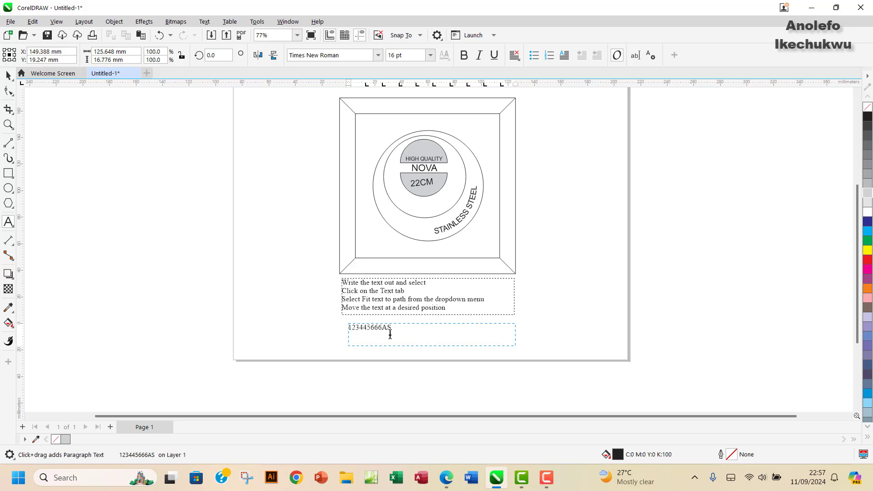
Step: Enter the candidate's index number, then their email address on a second line, and check the PDF
{"action": "key", "text": "Return"}
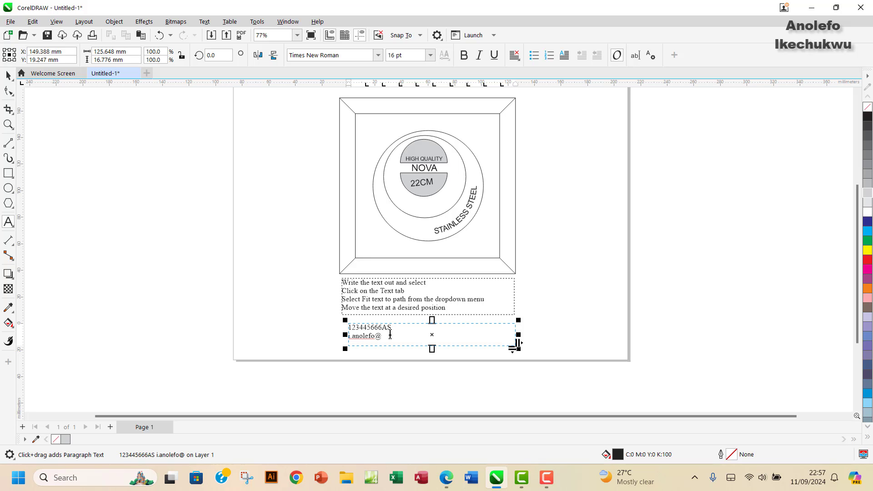
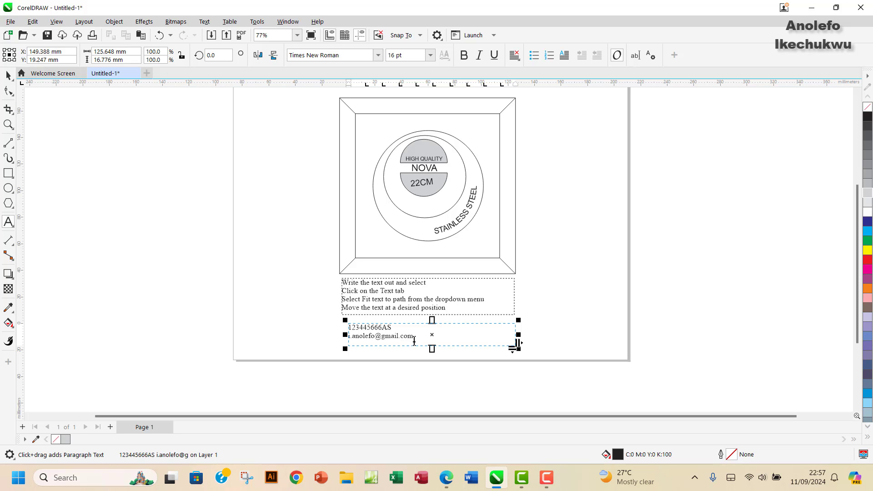
{"action": "left_click", "coordinate": [448, 481]}
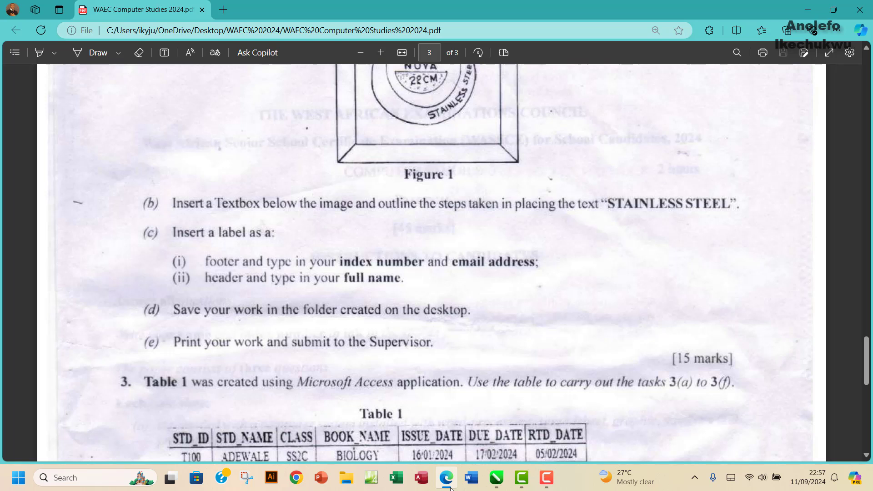
{"action": "left_click", "coordinate": [450, 488]}
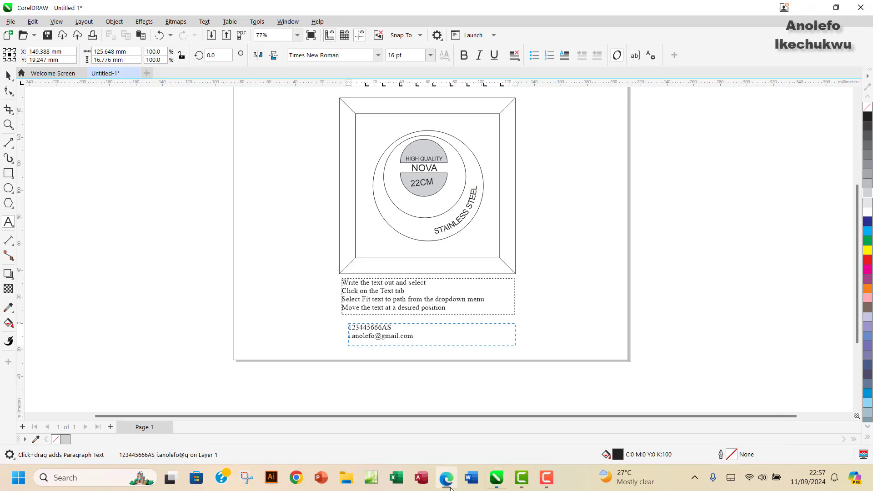
Step: With the Pick tool, drag the footer box's bottom handle up to trim its empty space
{"action": "left_click", "coordinate": [444, 339]}
{"action": "scroll", "coordinate": [444, 339], "scroll_direction": "up", "scroll_amount": 2}
{"action": "scroll", "coordinate": [443, 339], "scroll_direction": "down", "scroll_amount": 1}
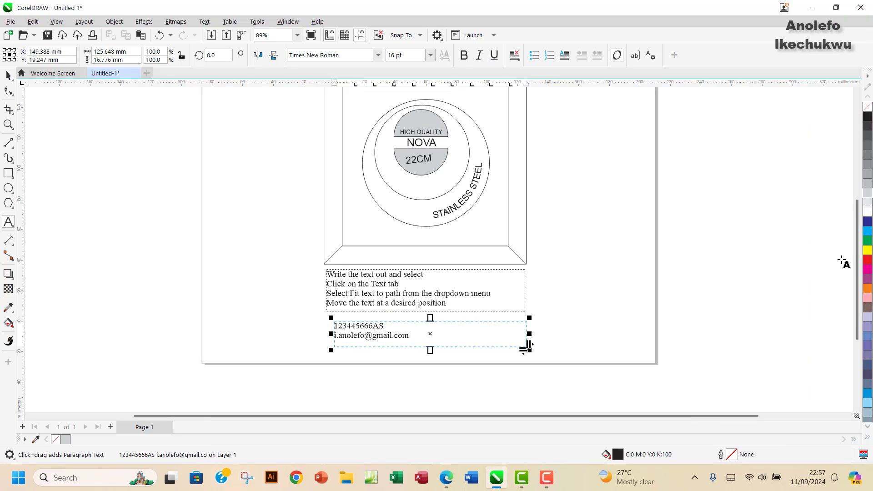
{"action": "scroll", "coordinate": [858, 253], "scroll_direction": "up", "scroll_amount": 3}
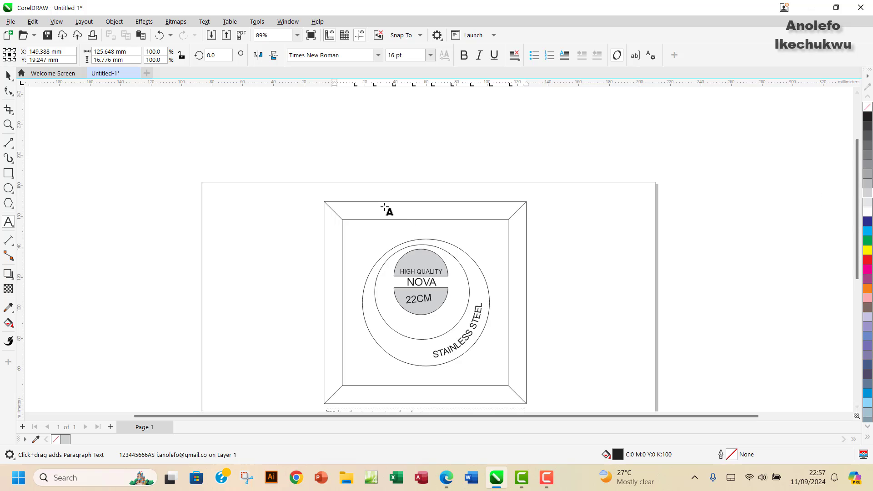
{"action": "scroll", "coordinate": [494, 275], "scroll_direction": "down", "scroll_amount": 2}
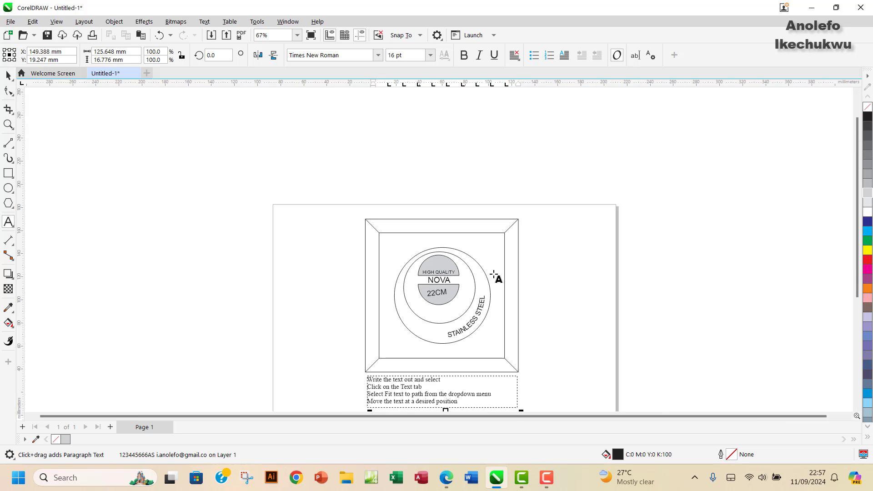
{"action": "scroll", "coordinate": [463, 278], "scroll_direction": "up", "scroll_amount": 2}
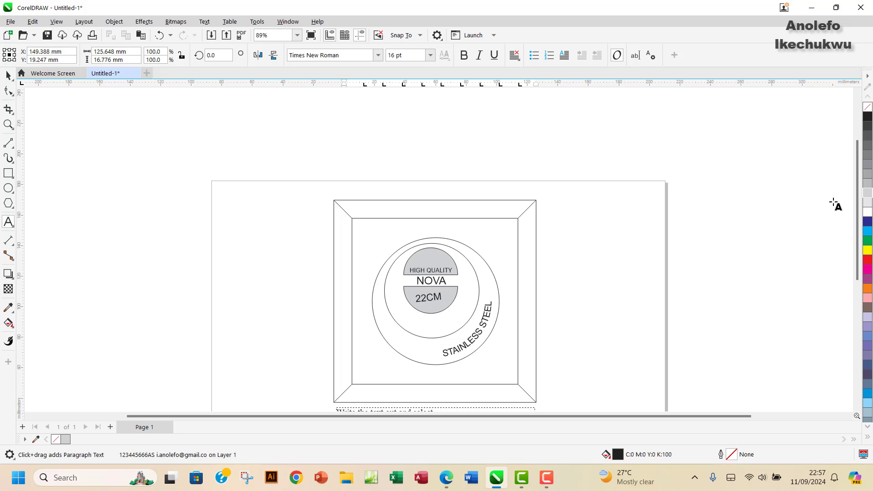
{"action": "left_click_drag", "start_coordinate": [857, 193], "coordinate": [852, 232]}
{"action": "scroll", "coordinate": [852, 233], "scroll_direction": "down", "scroll_amount": 1}
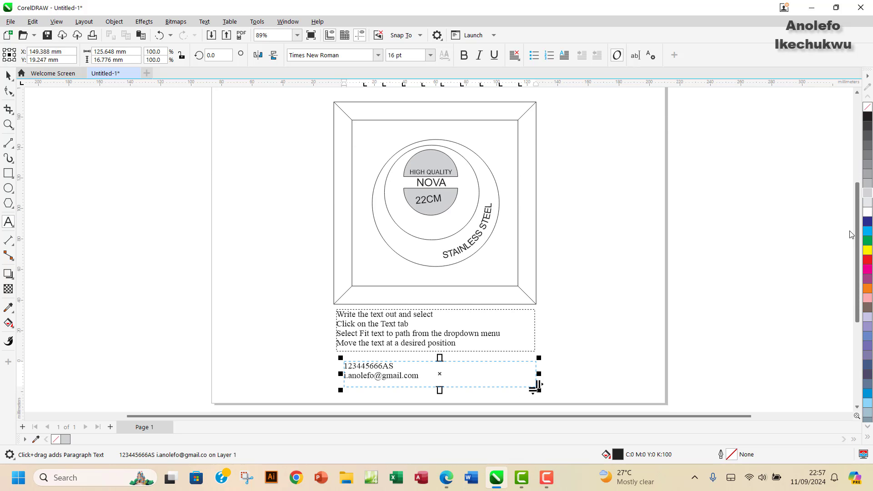
{"action": "left_click", "coordinate": [7, 78]}
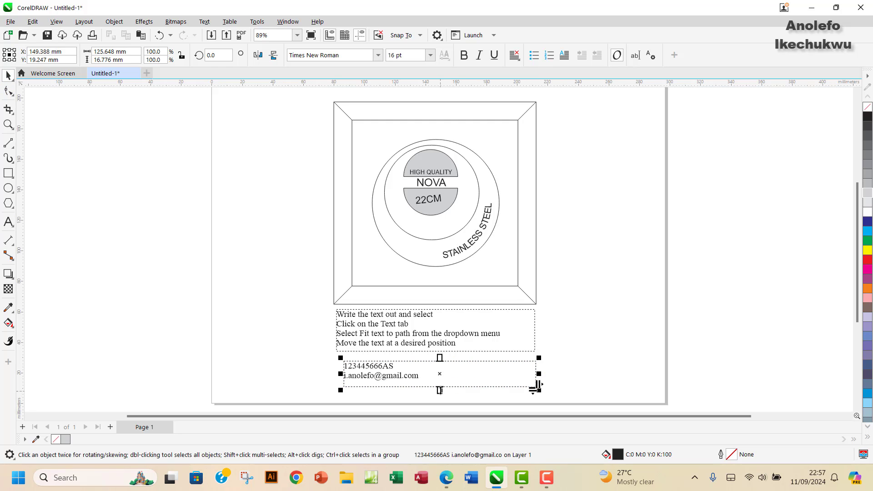
{"action": "left_click_drag", "start_coordinate": [439, 390], "coordinate": [454, 392]}
Step: Nudge the steps box, then shrink the stamp drawing to about two-thirds and lower it slightly
{"action": "left_click", "coordinate": [456, 353]}
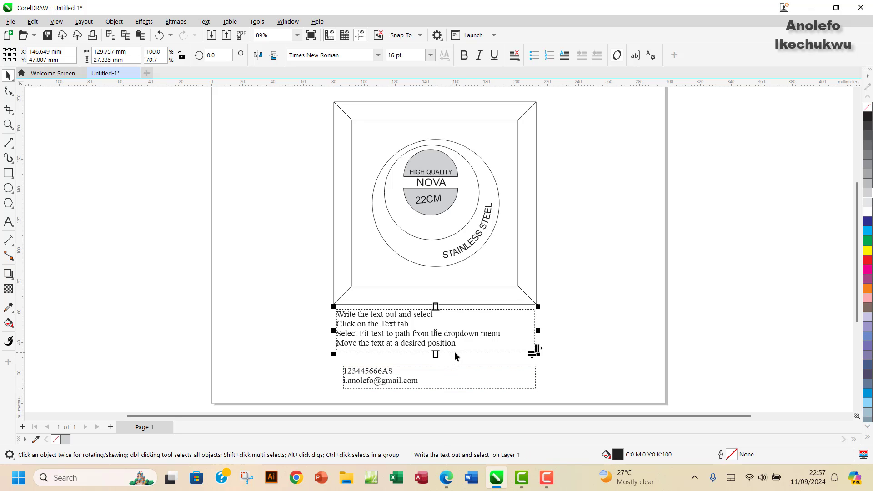
{"action": "left_click_drag", "start_coordinate": [456, 357], "coordinate": [460, 361]}
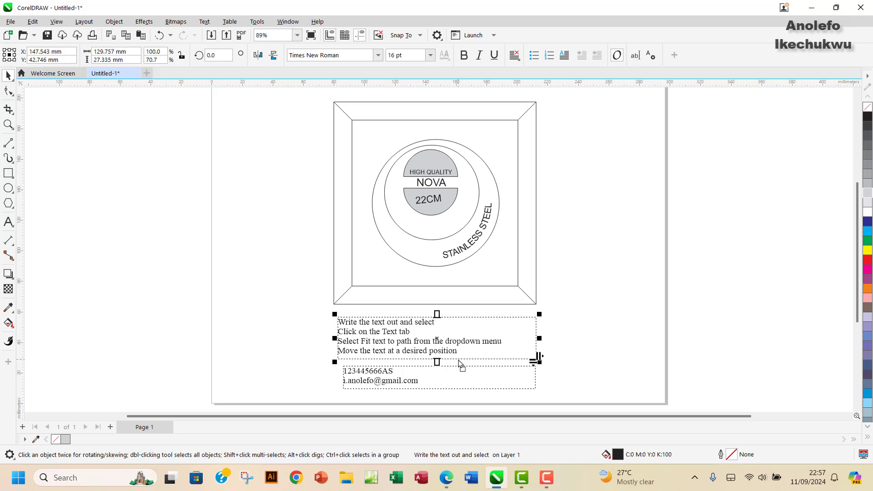
{"action": "left_click", "coordinate": [369, 163]}
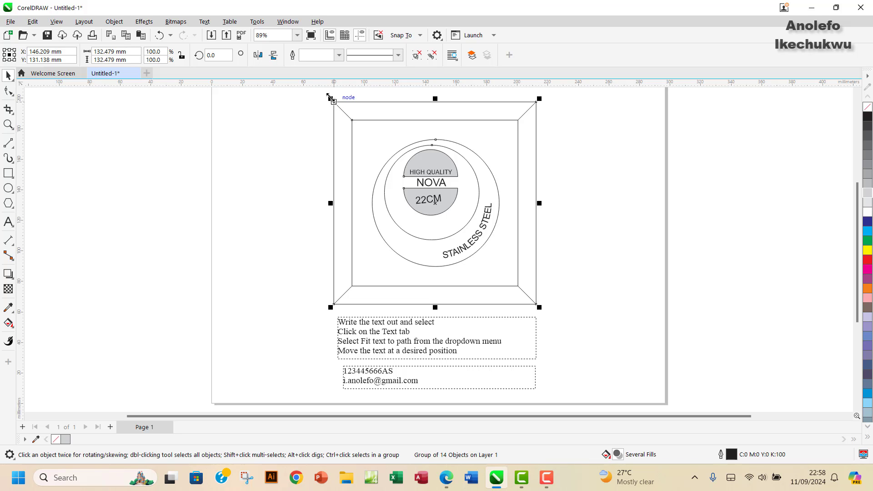
{"action": "left_click_drag", "start_coordinate": [329, 97], "coordinate": [348, 130]}
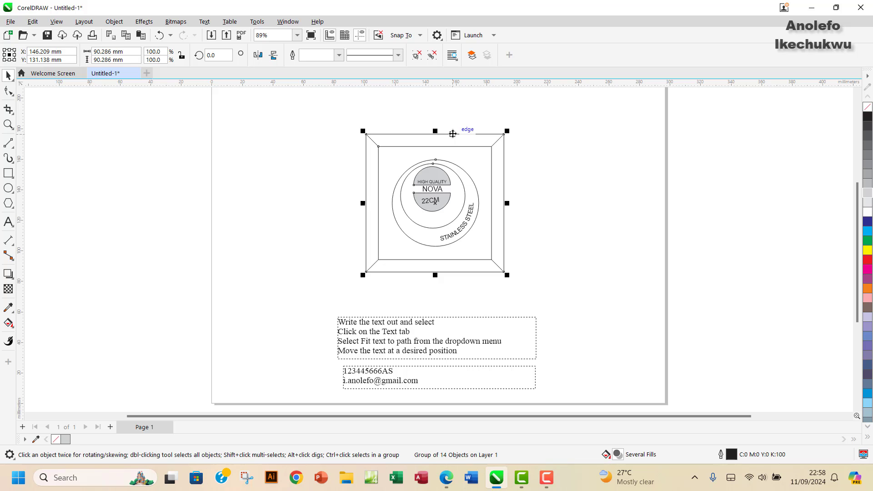
{"action": "left_click_drag", "start_coordinate": [452, 134], "coordinate": [452, 145]}
Step: Move the steps text up right under the stamp, with the footer text directly beneath
{"action": "left_click", "coordinate": [467, 319]}
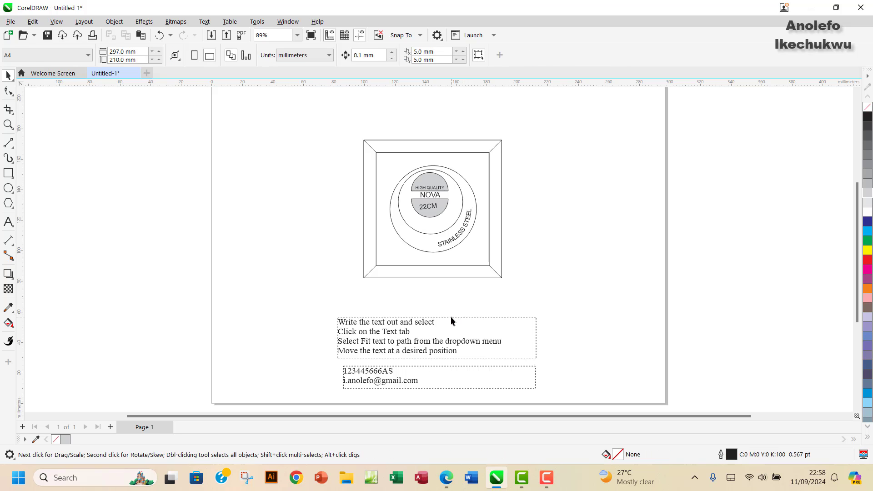
{"action": "left_click_drag", "start_coordinate": [452, 321], "coordinate": [453, 290]}
{"action": "left_click_drag", "start_coordinate": [453, 370], "coordinate": [450, 340]}
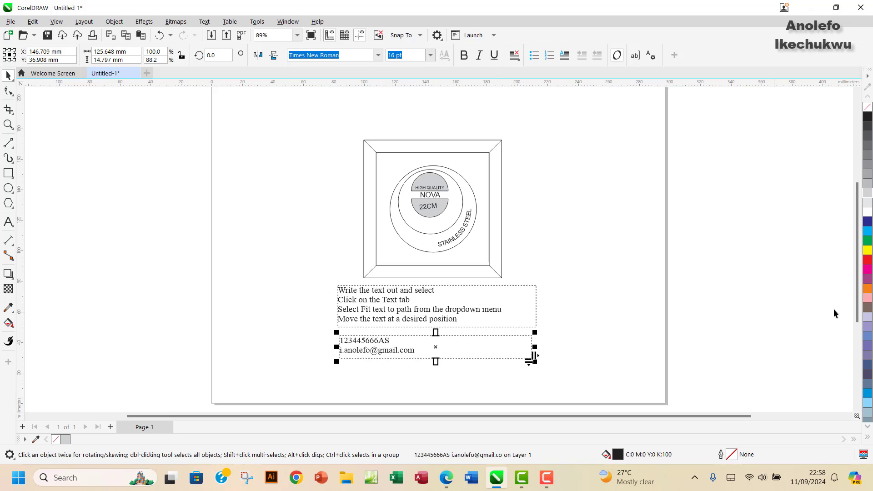
Step: Create a header text frame above the stamp with the candidate's name, narrowing it at both sides
{"action": "scroll", "coordinate": [850, 259], "scroll_direction": "up", "scroll_amount": 3}
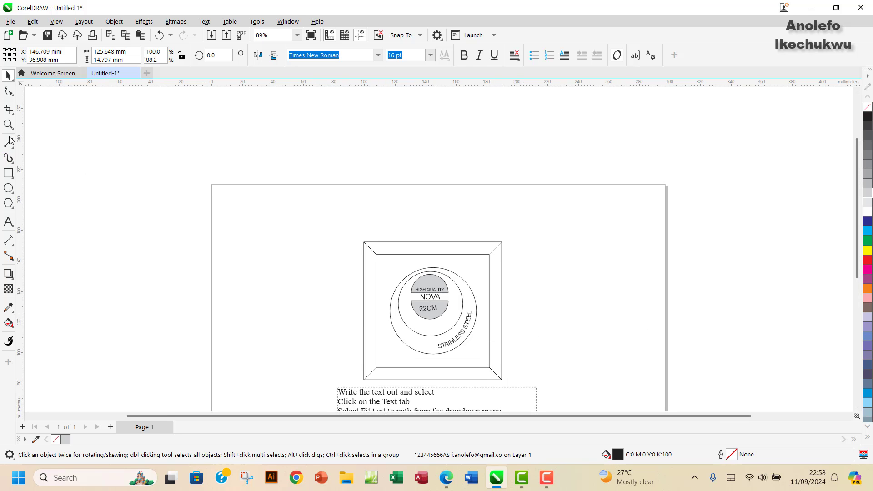
{"action": "left_click", "coordinate": [8, 223]}
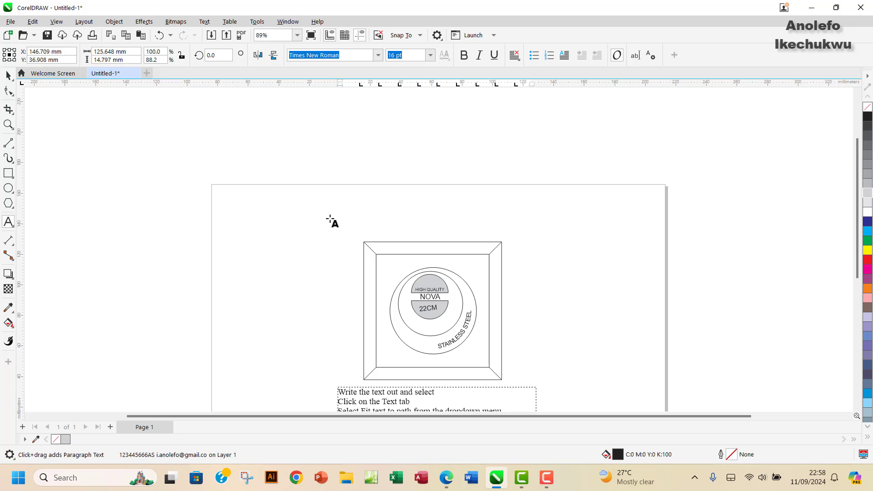
{"action": "left_click_drag", "start_coordinate": [330, 217], "coordinate": [541, 238]}
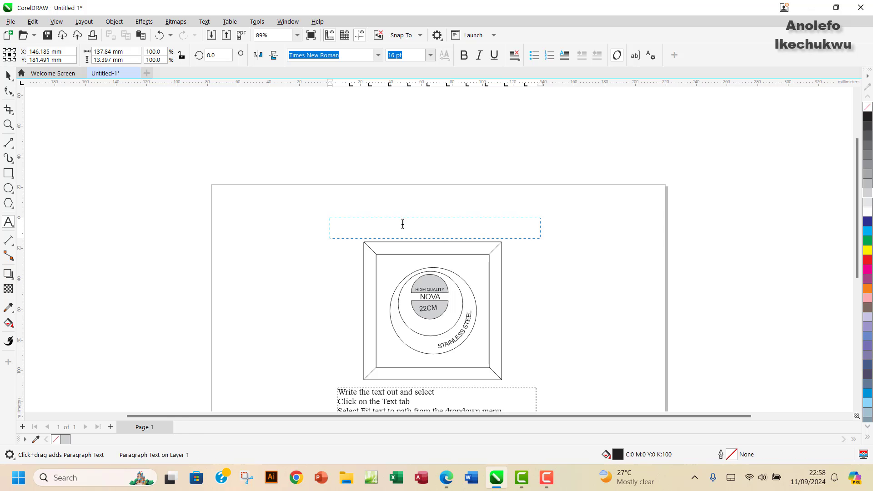
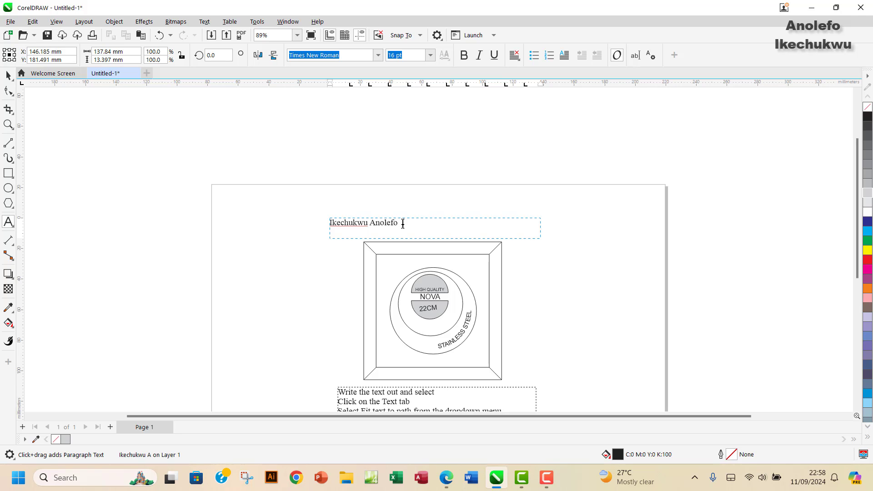
{"action": "key", "text": "Escape"}
{"action": "left_click_drag", "start_coordinate": [326, 228], "coordinate": [395, 228]}
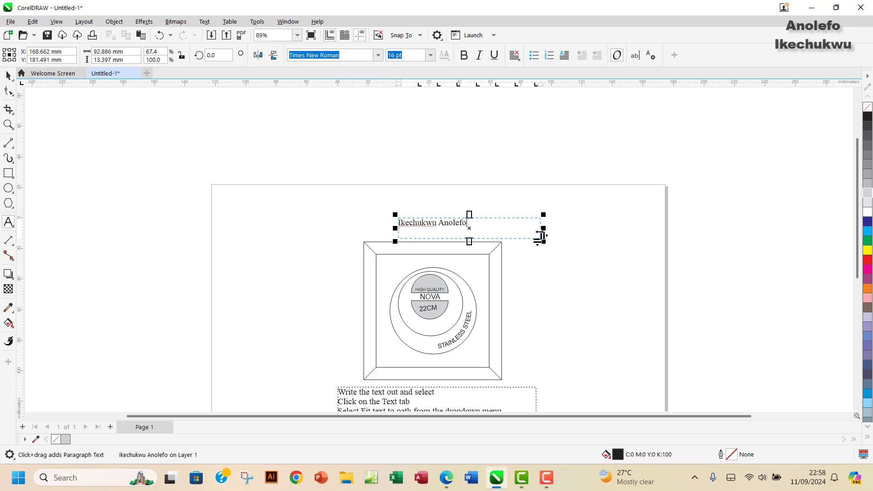
{"action": "left_click_drag", "start_coordinate": [542, 232], "coordinate": [523, 231]}
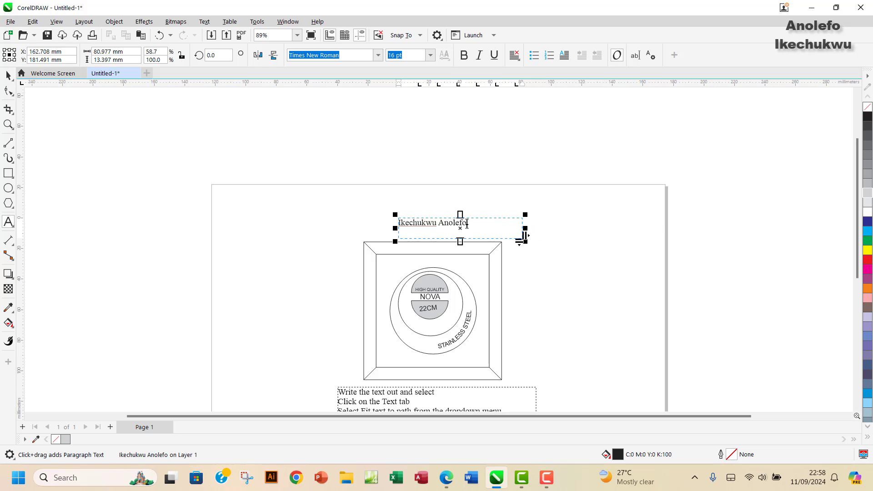
Step: Set the header name to 24 pt and move it slightly left and up
{"action": "left_click_drag", "start_coordinate": [467, 223], "coordinate": [388, 223]}
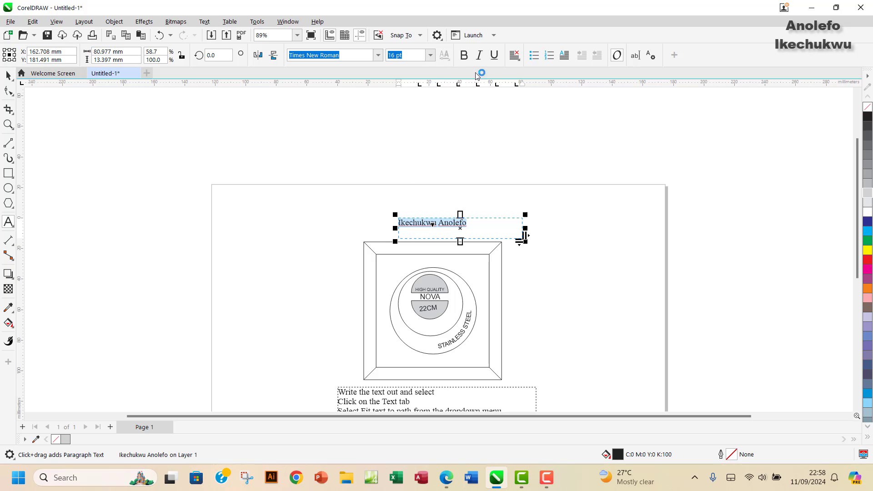
{"action": "left_click", "coordinate": [430, 56]}
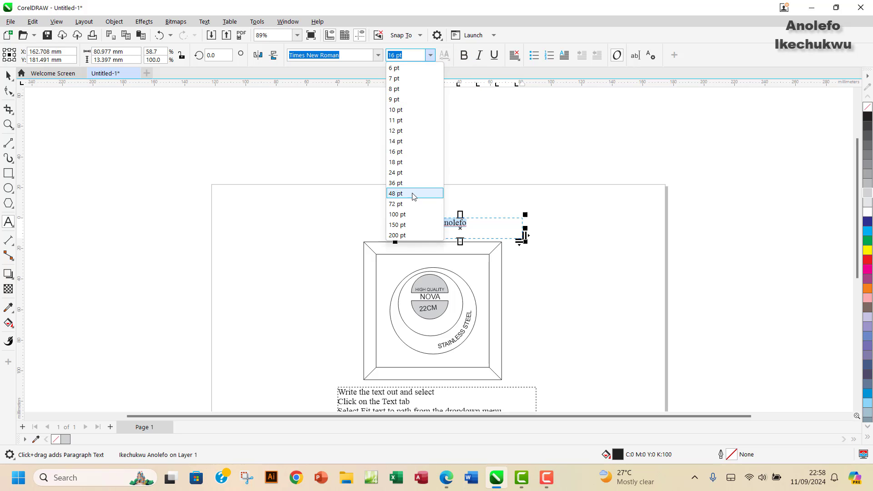
{"action": "left_click", "coordinate": [396, 173]}
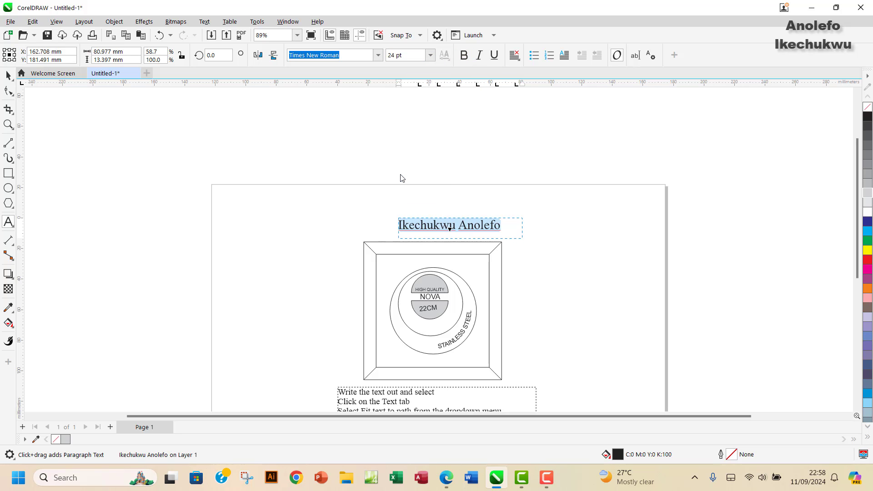
{"action": "left_click", "coordinate": [522, 234]}
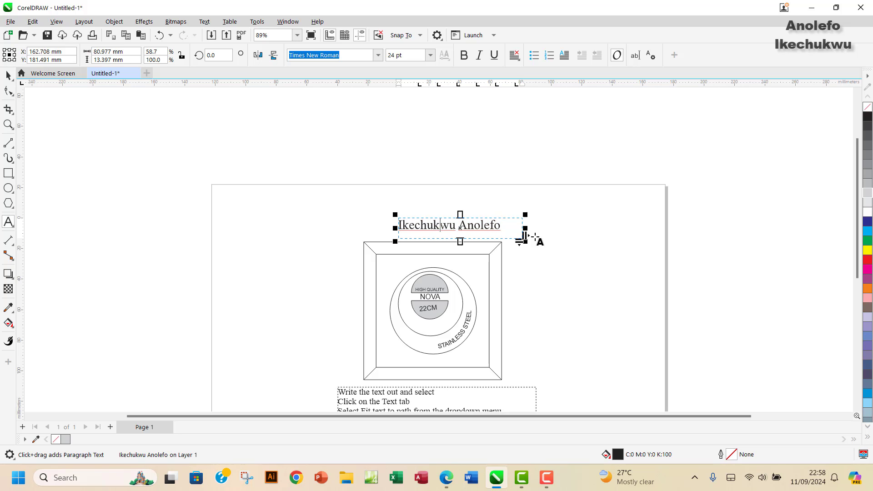
{"action": "key", "text": "Escape"}
{"action": "left_click", "coordinate": [541, 247]}
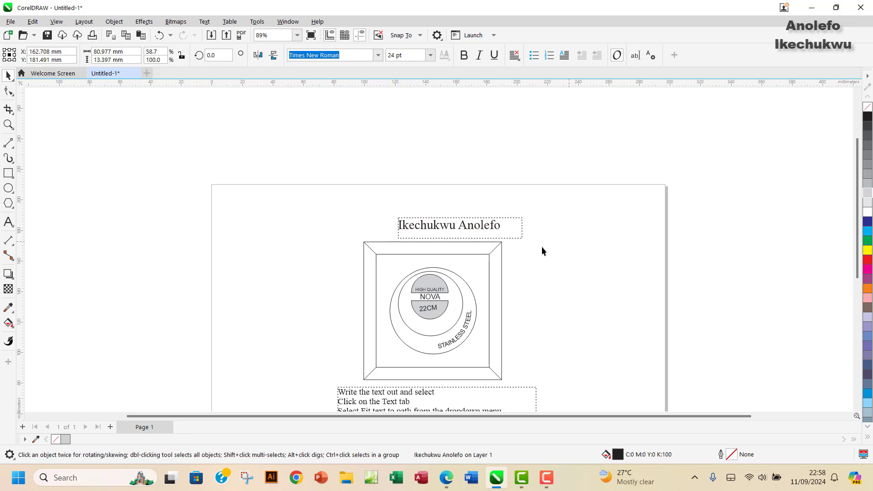
{"action": "left_click", "coordinate": [481, 223]}
{"action": "left_click_drag", "start_coordinate": [481, 223], "coordinate": [457, 223]}
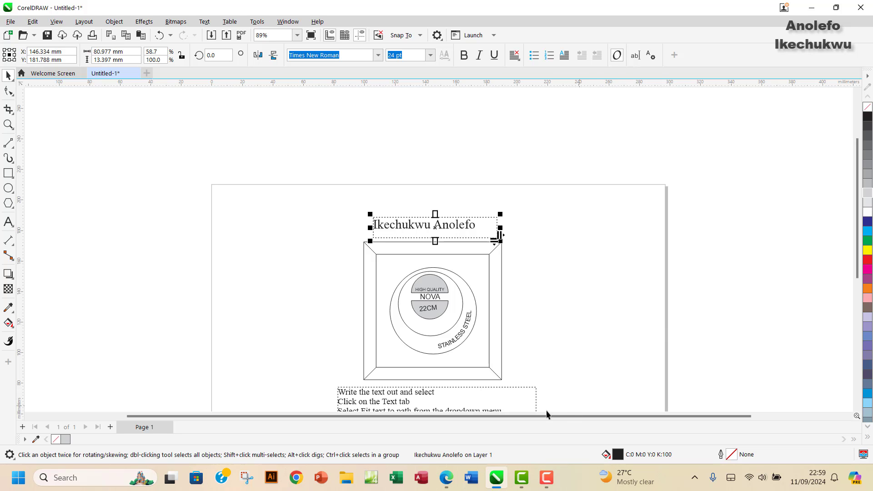
{"action": "left_click", "coordinate": [446, 478]}
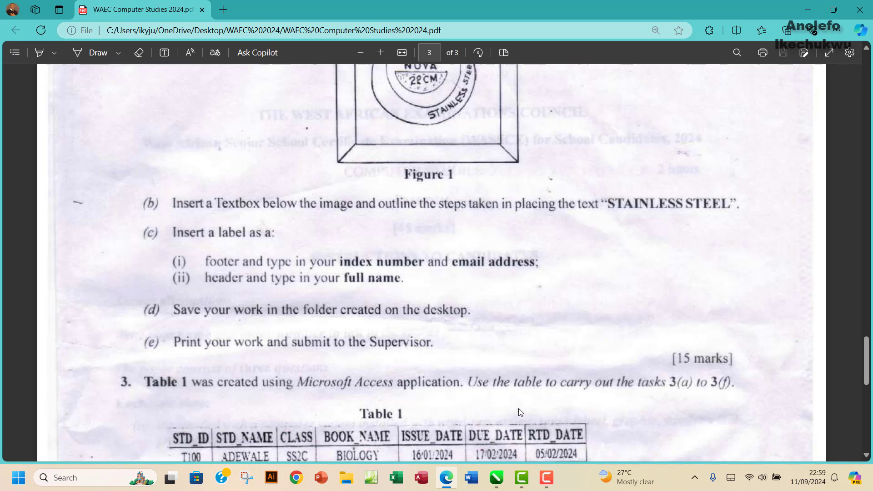
{"action": "left_click", "coordinate": [497, 477]}
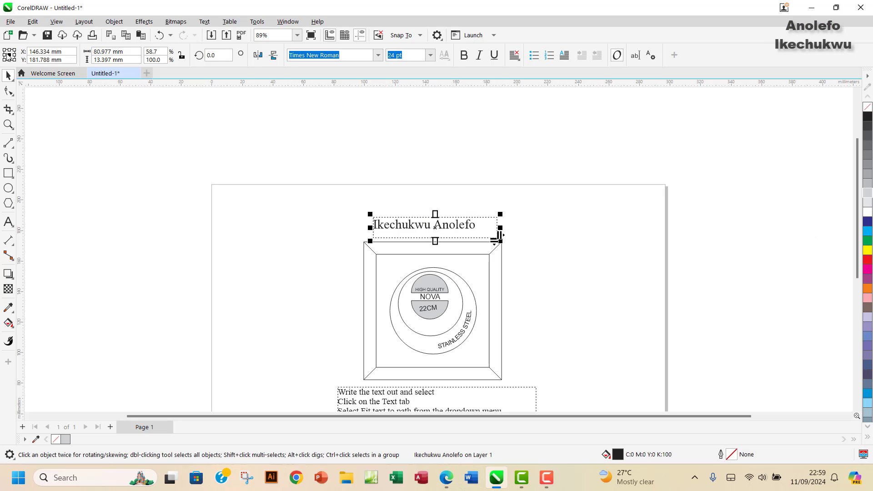
Step: Start Save As and open the WAEC exam folder on the Desktop, checking the question PDF
{"action": "left_click", "coordinate": [10, 21]}
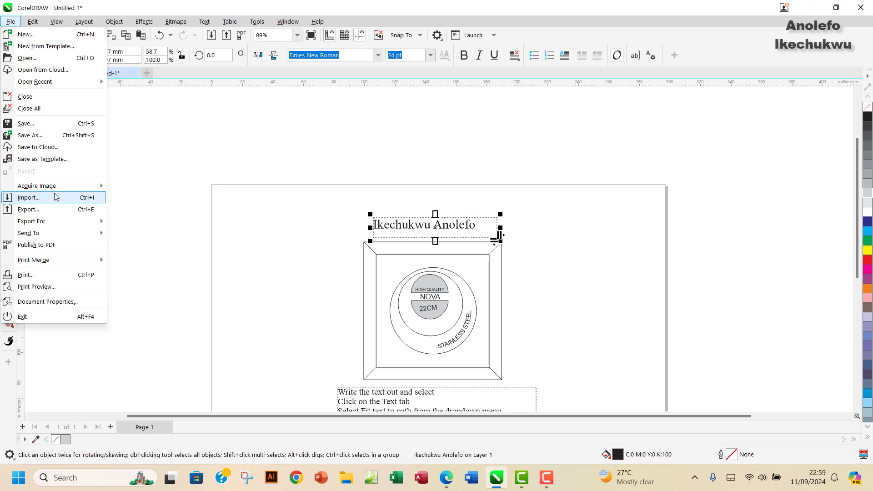
{"action": "left_click", "coordinate": [30, 135]}
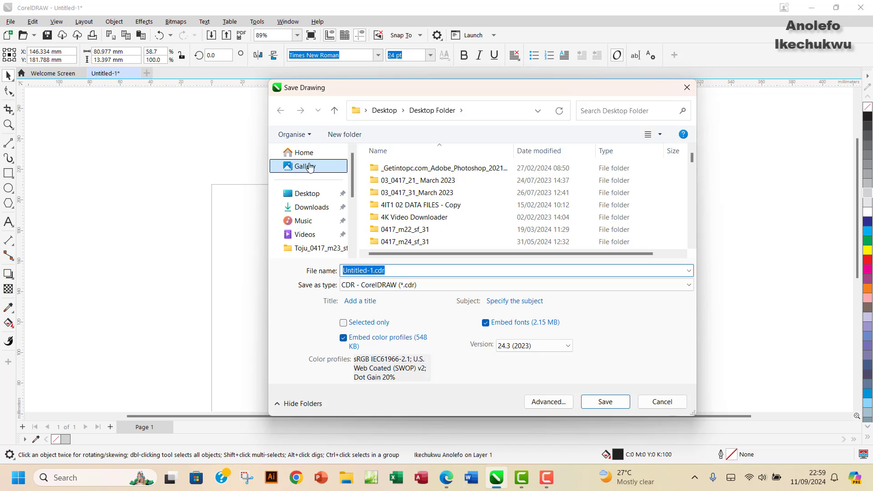
{"action": "left_click", "coordinate": [307, 193]}
{"action": "scroll", "coordinate": [594, 208], "scroll_direction": "down", "scroll_amount": 3}
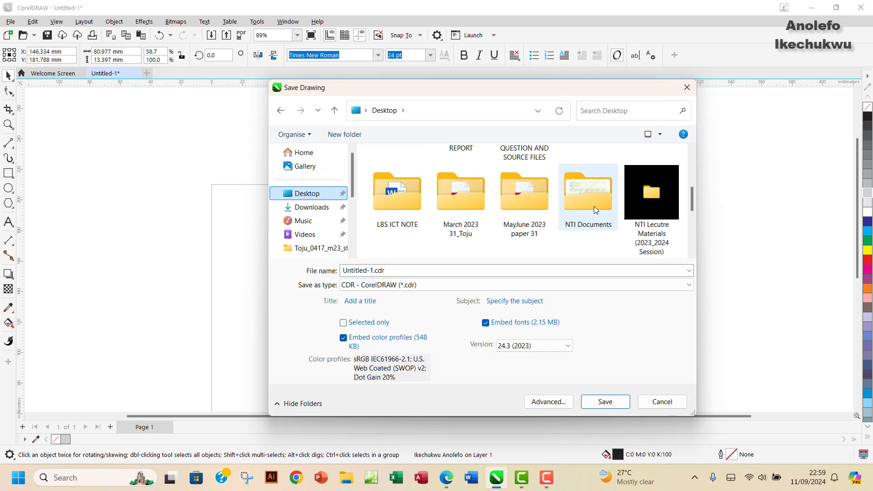
{"action": "mouse_move", "coordinate": [694, 197]}
{"action": "left_mouse_down"}
{"action": "mouse_move", "coordinate": [694, 242]}
{"action": "mouse_move", "coordinate": [692, 157]}
{"action": "mouse_move", "coordinate": [681, 237]}
{"action": "left_mouse_up"}
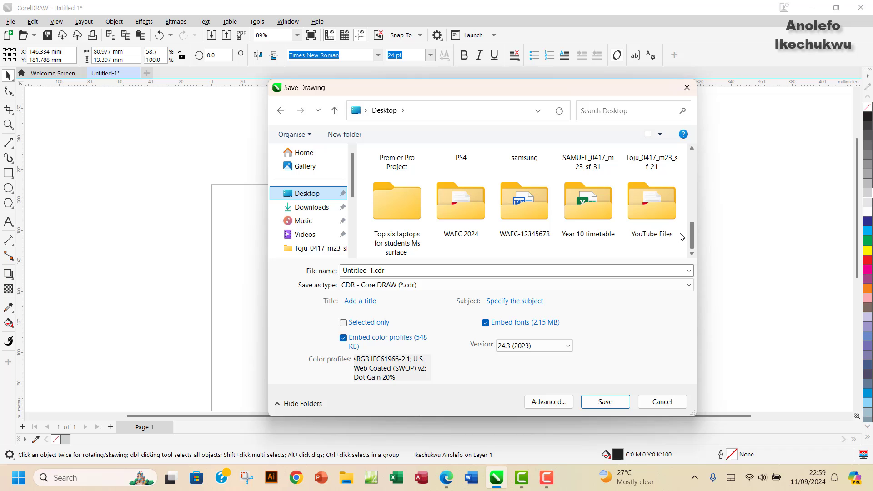
{"action": "double_click", "coordinate": [529, 214]}
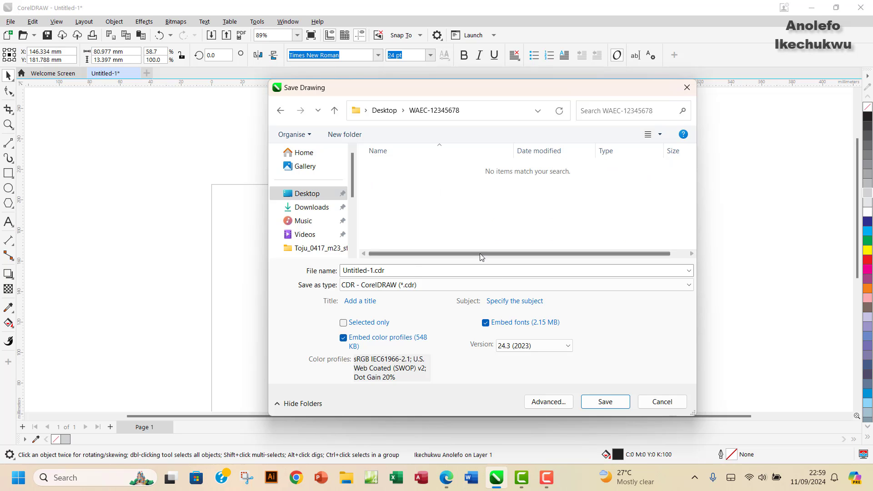
{"action": "left_click", "coordinate": [446, 483]}
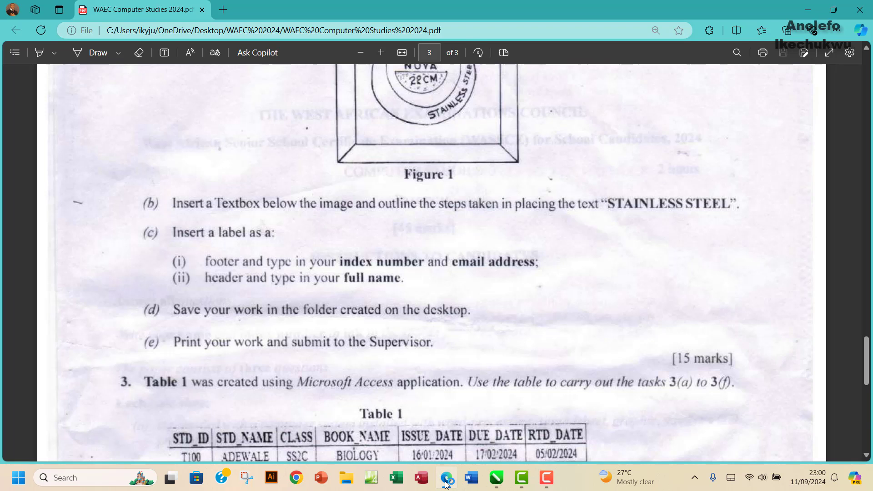
{"action": "left_click", "coordinate": [446, 482]}
Step: Name the file after the candidate and save it as a CDR in that folder
{"action": "left_click", "coordinate": [389, 270]}
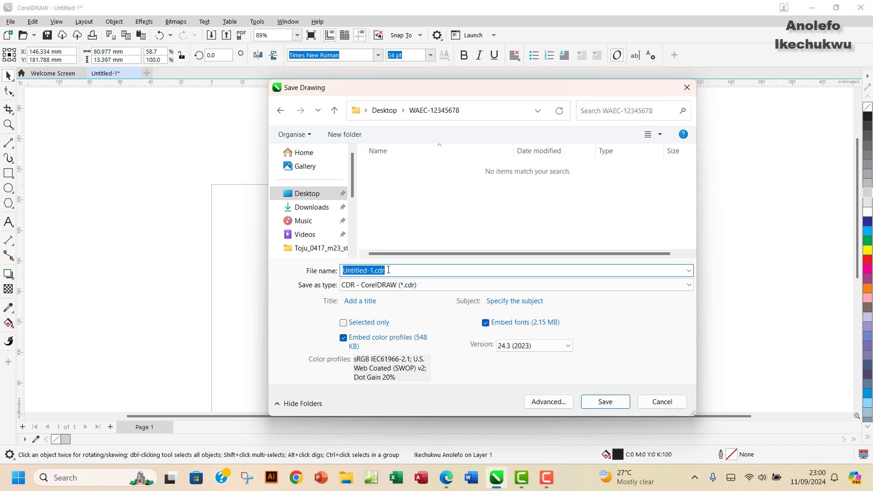
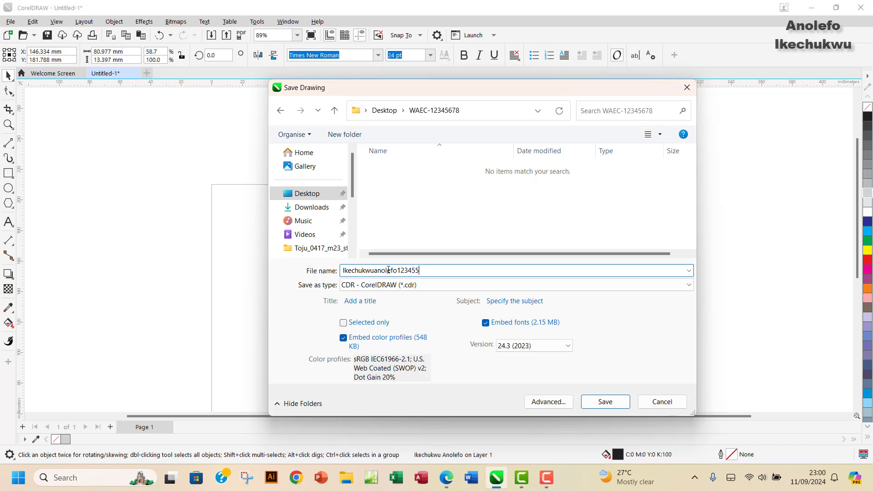
{"action": "left_click", "coordinate": [605, 401]}
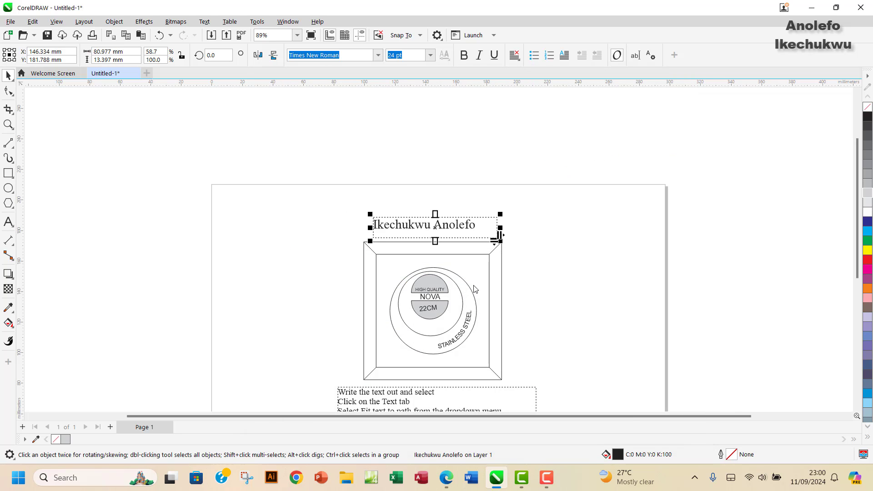
Step: Check the question PDF, then show the print preview of the finished label page
{"action": "left_click", "coordinate": [453, 481]}
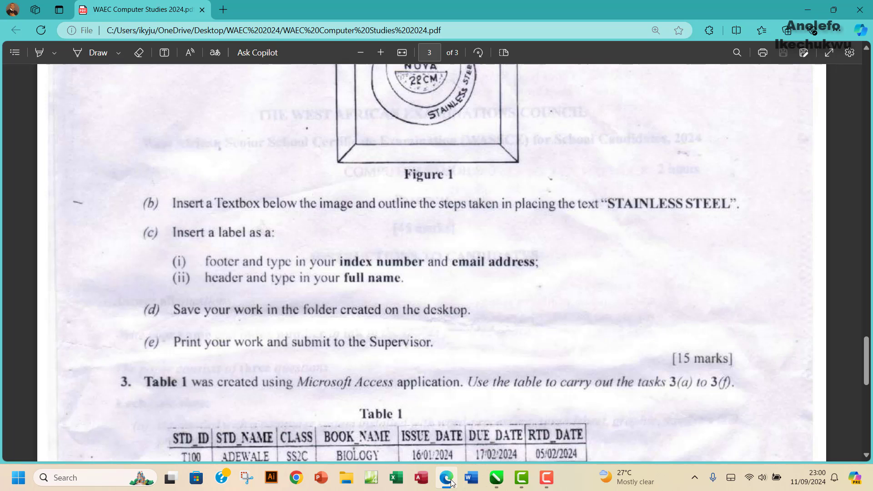
{"action": "left_click", "coordinate": [451, 480]}
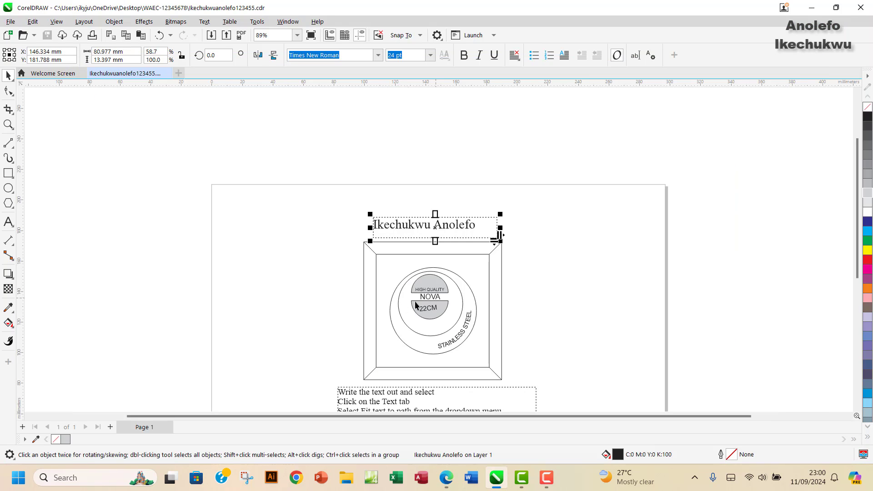
{"action": "left_click", "coordinate": [10, 22]}
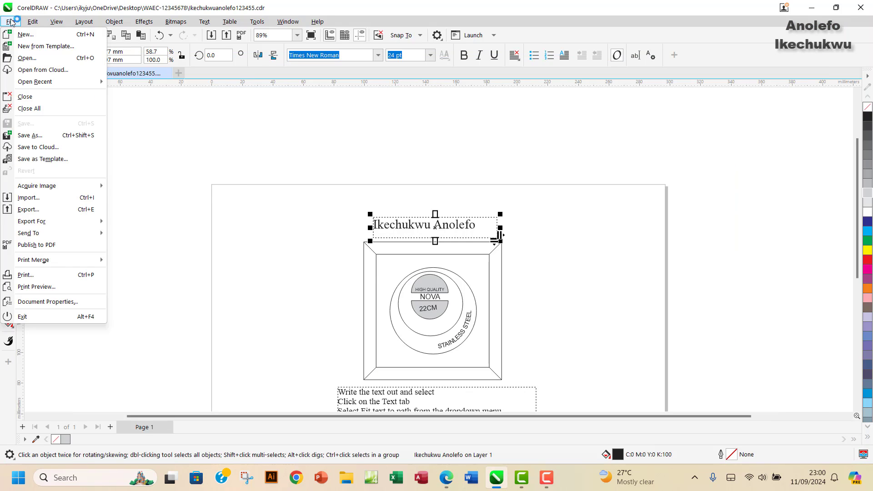
{"action": "left_click", "coordinate": [36, 287]}
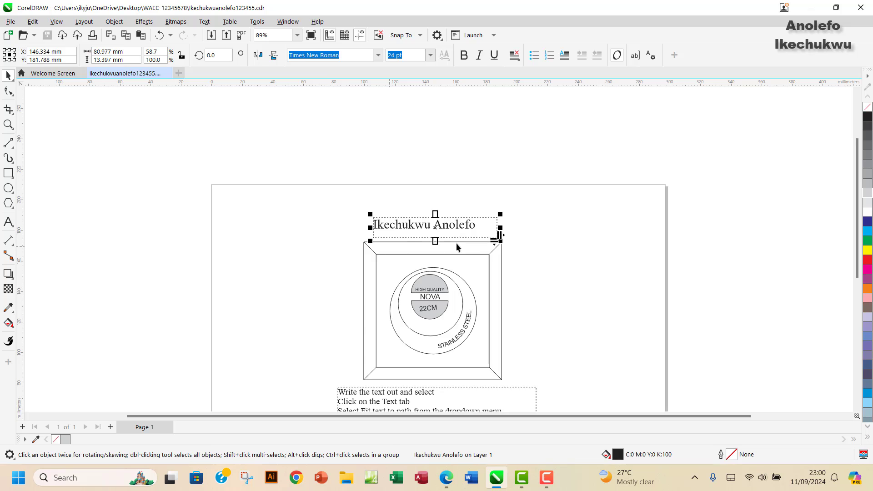